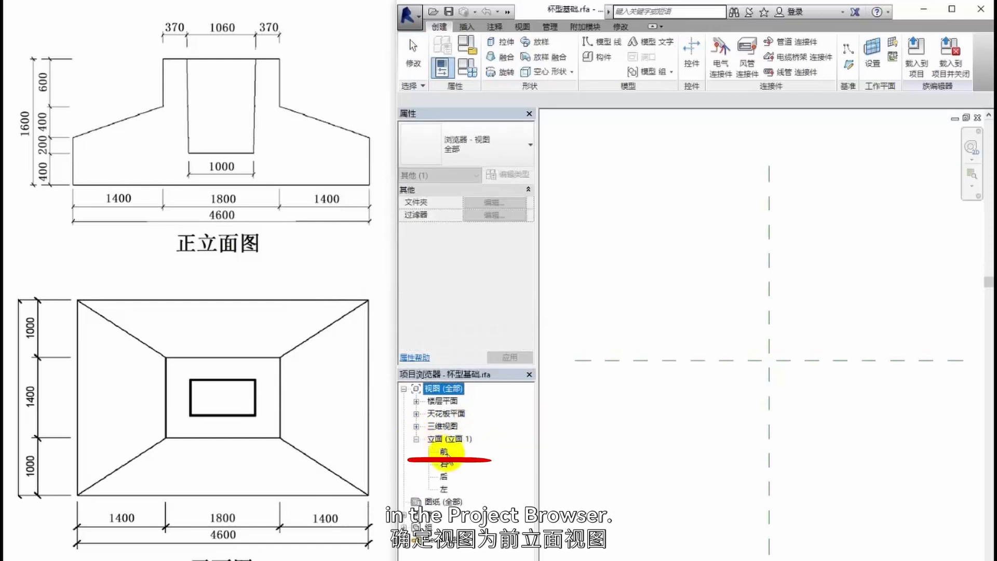
# - In the front elevation view, create a reference plane offset 400 above the reference level by picking the level line
pyautogui.doubleClick(444, 453)
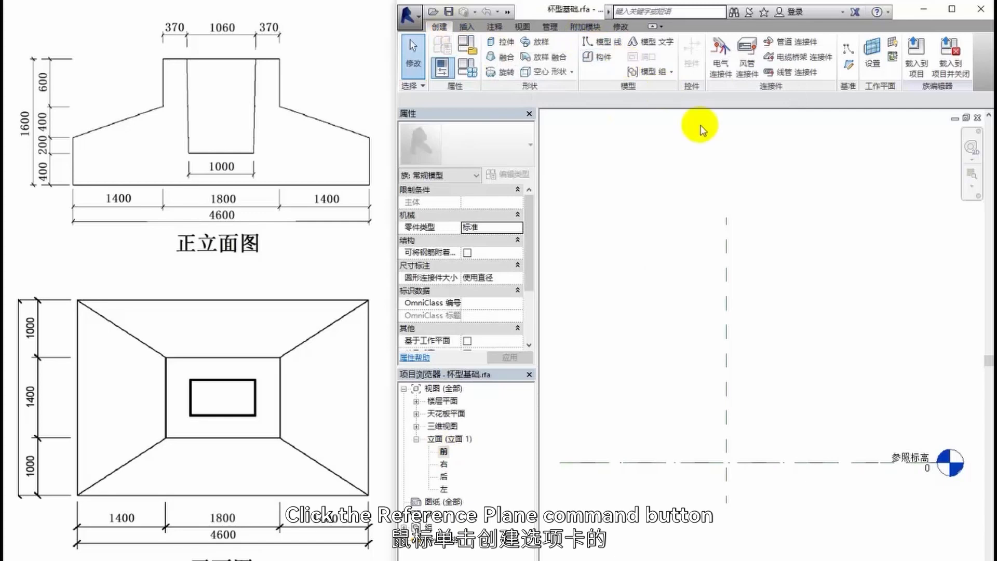
pyautogui.click(850, 65)
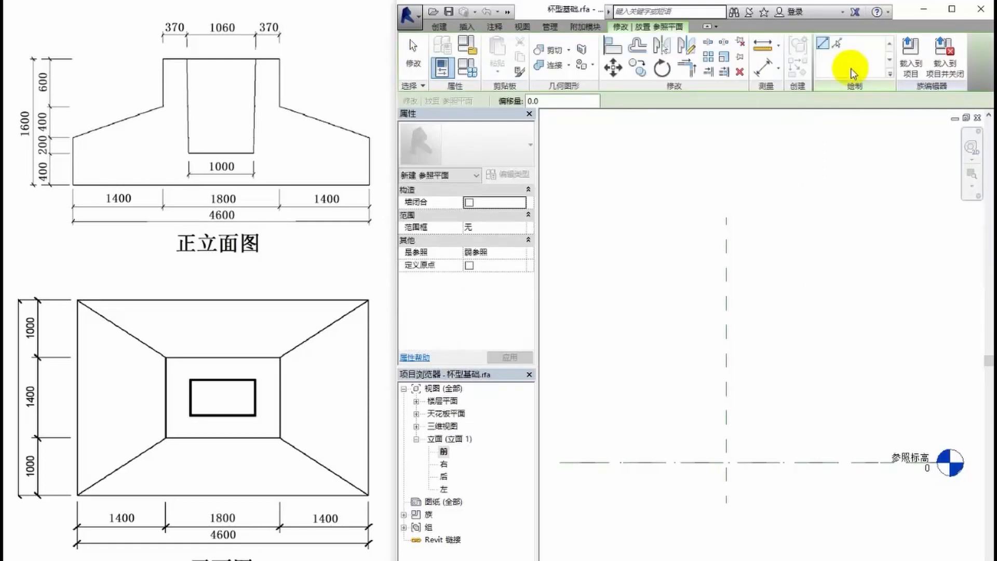
pyautogui.click(841, 44)
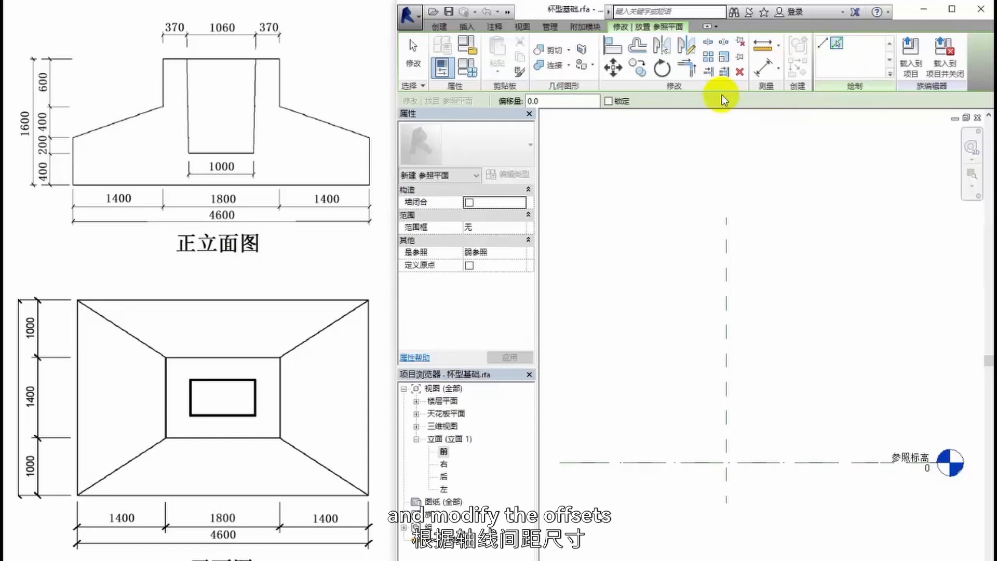
pyautogui.moveTo(553, 102); pyautogui.dragTo(499, 99)
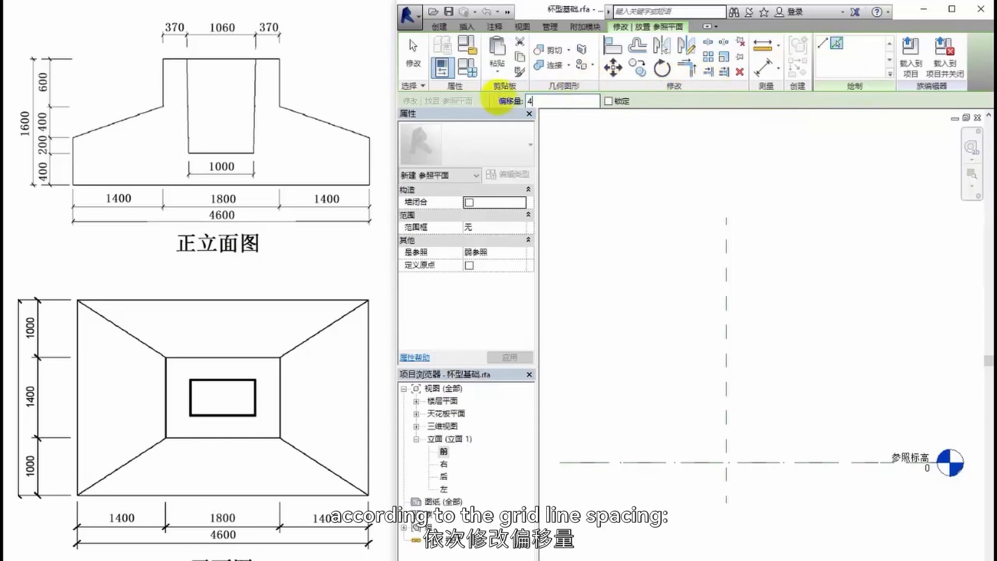
pyautogui.write('4')
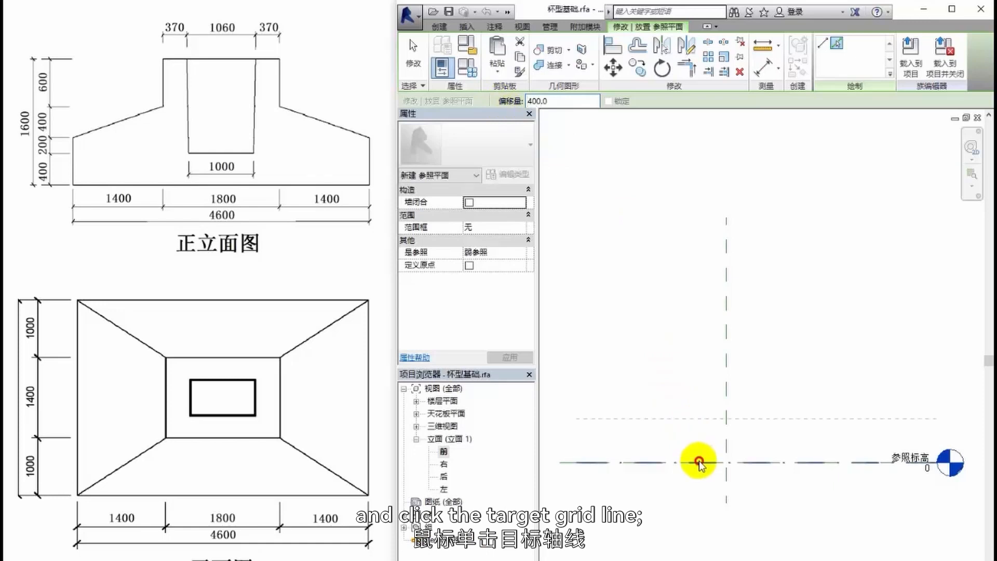
pyautogui.click(700, 462)
# - Stack three more horizontal reference planes upward, offset 200, 400 and 600 in turn, each picked from the previous plane
pyautogui.click(522, 102)
pyautogui.write('20')
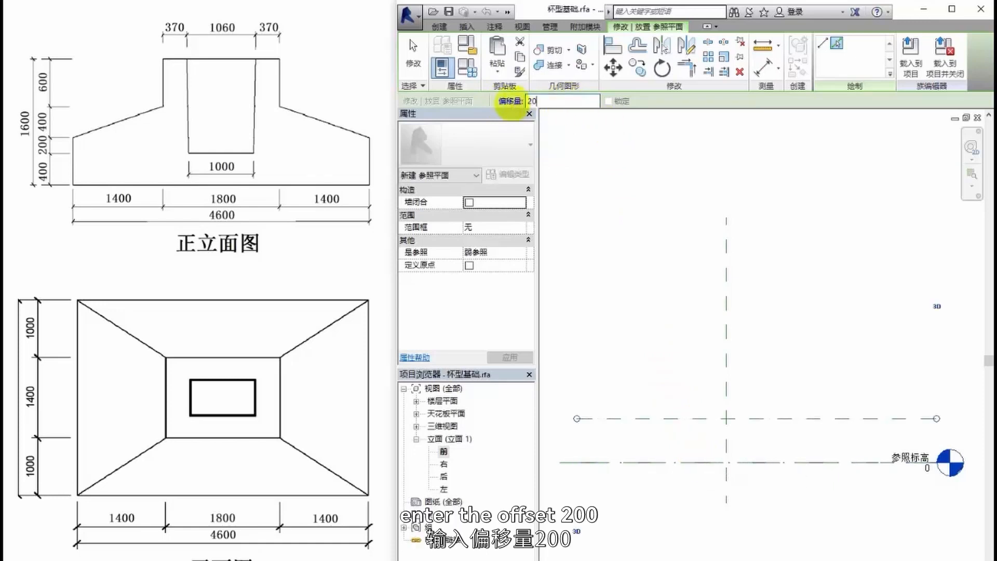
pyautogui.click(706, 418)
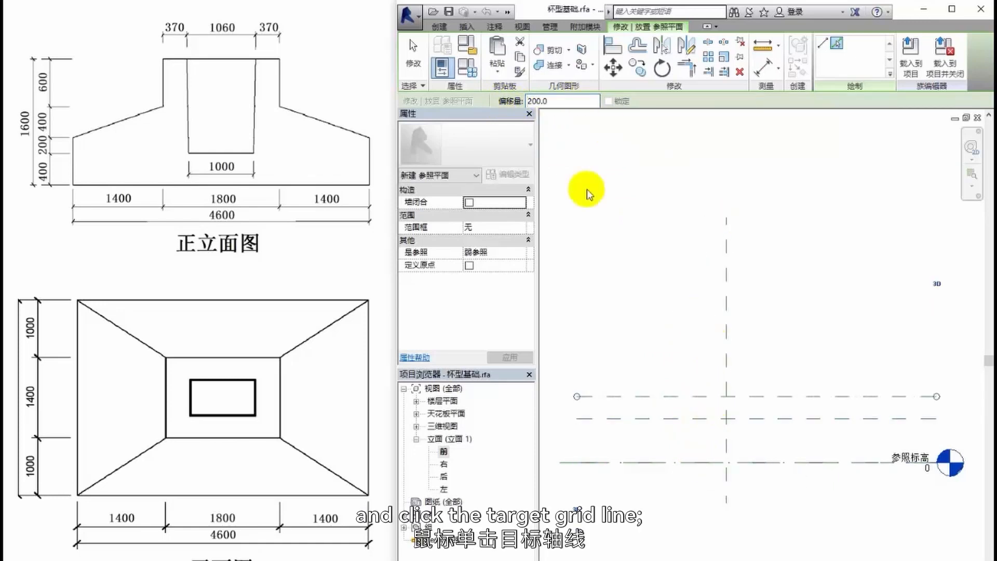
pyautogui.write('400')
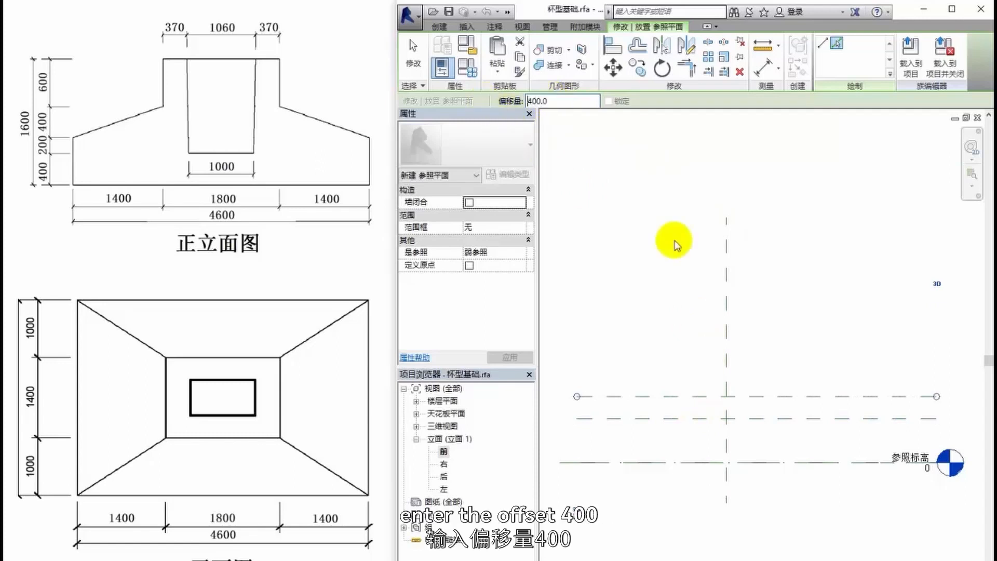
pyautogui.click(692, 400)
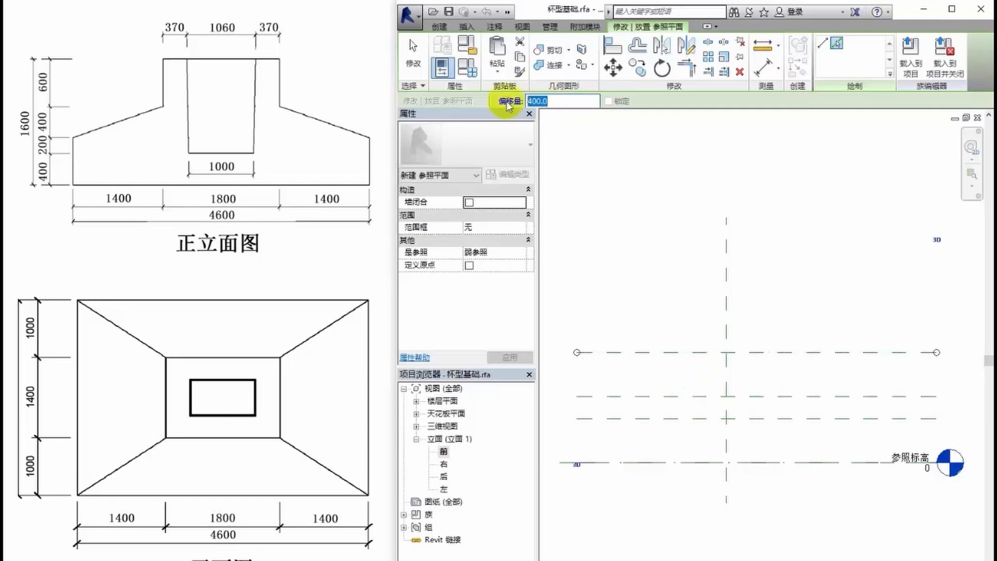
pyautogui.write('60')
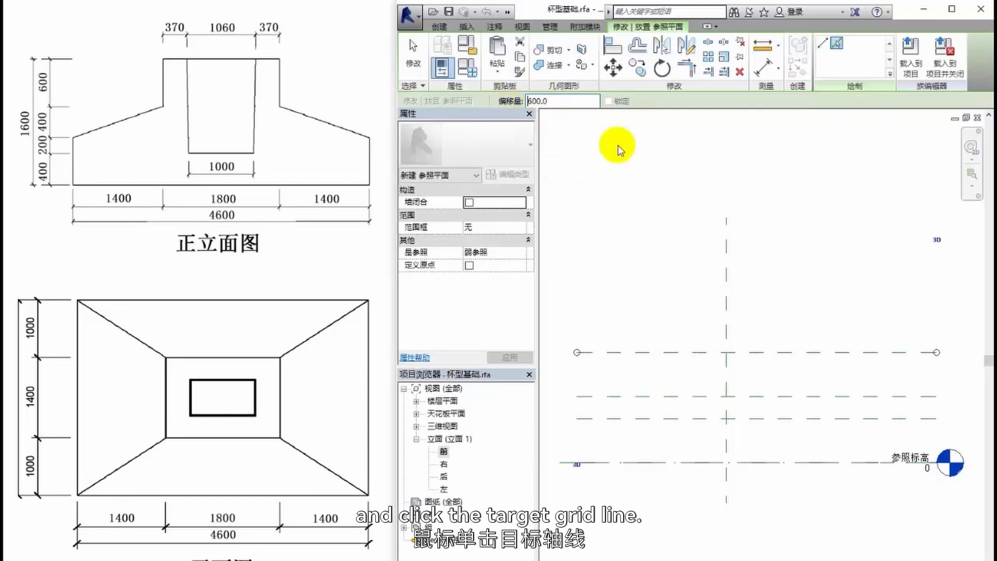
pyautogui.click(681, 352)
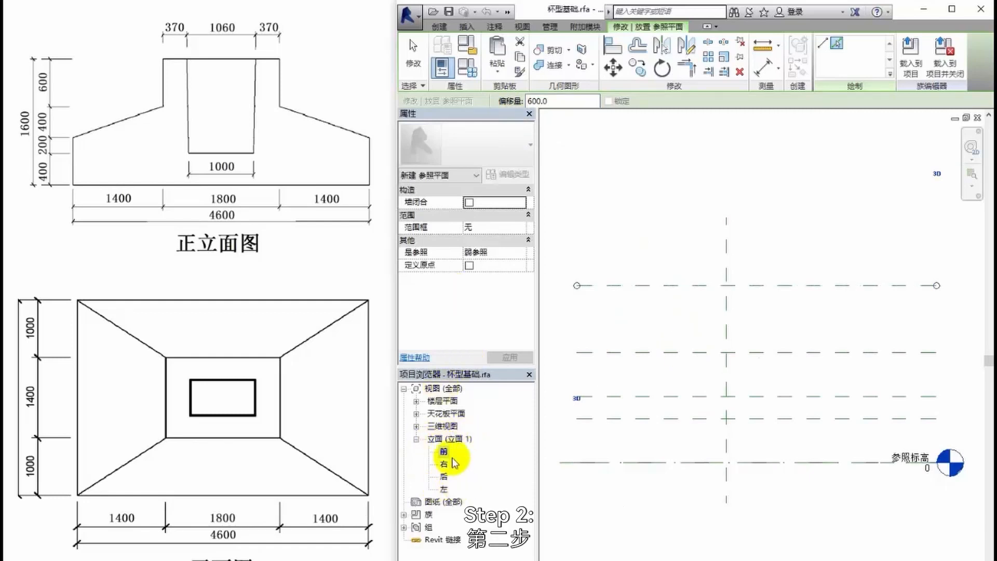
# - Start an extrusion sketch in the reference level floor plan, with lines offset 900 to both sides of the vertical centre plane
pyautogui.click(416, 401)
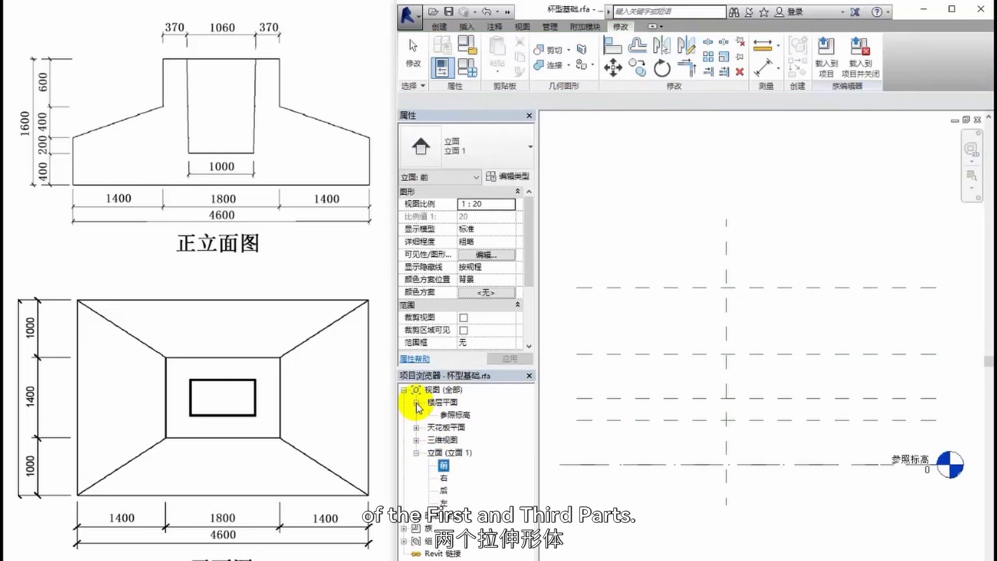
pyautogui.doubleClick(456, 415)
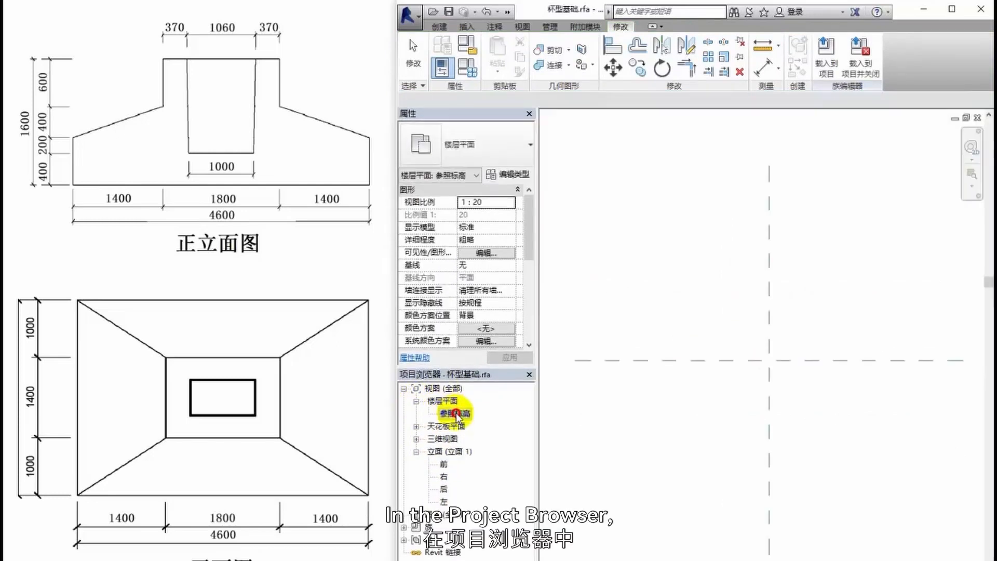
pyautogui.moveTo(781, 438); pyautogui.dragTo(737, 445, button='middle')
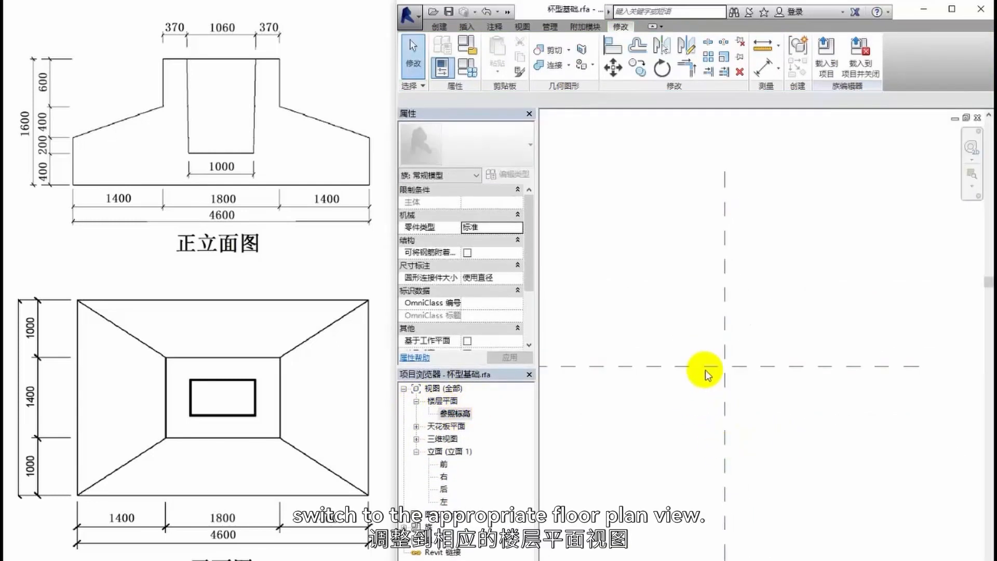
pyautogui.click(440, 27)
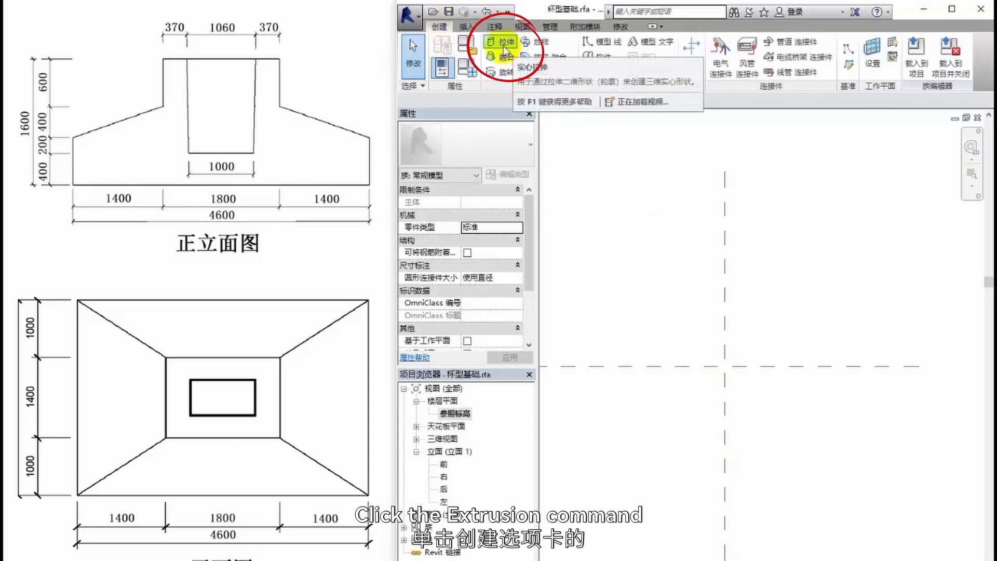
pyautogui.click(503, 46)
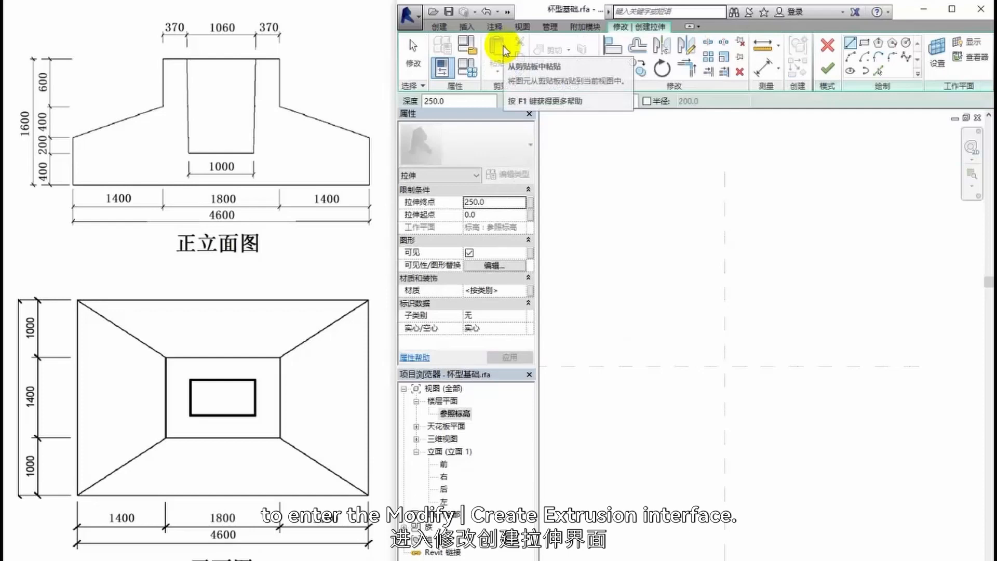
pyautogui.click(880, 74)
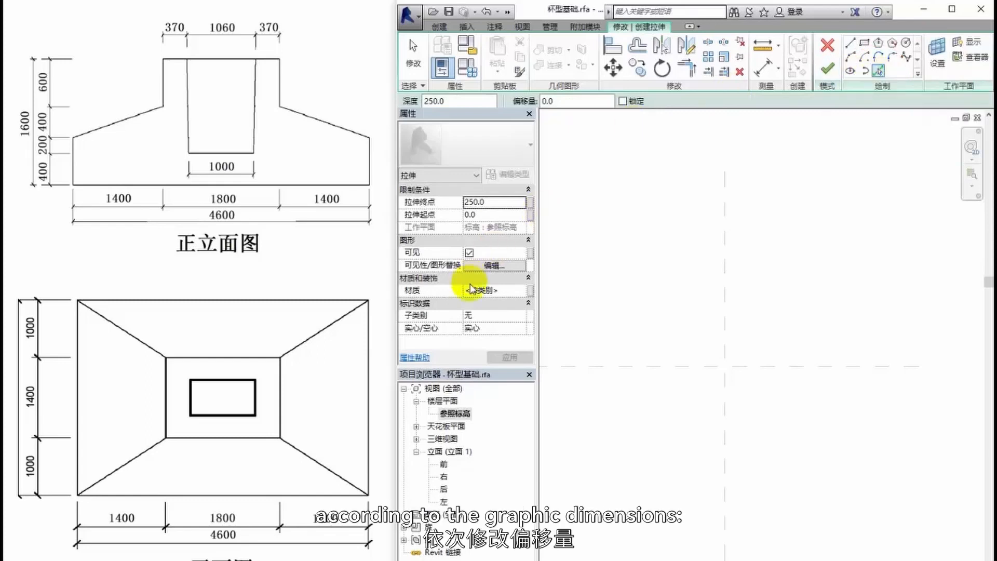
pyautogui.click(564, 100)
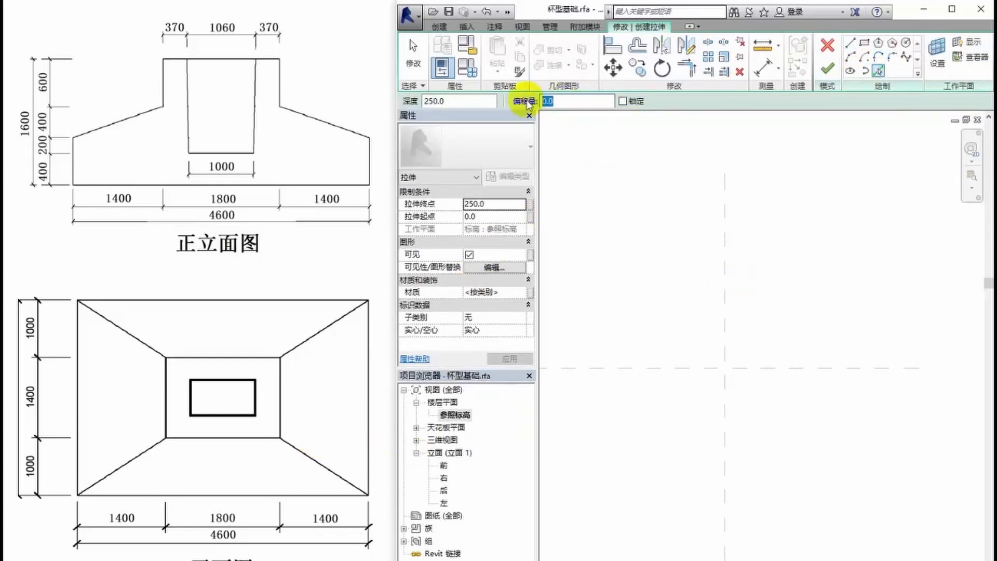
pyautogui.click(727, 327)
pyautogui.click(722, 328)
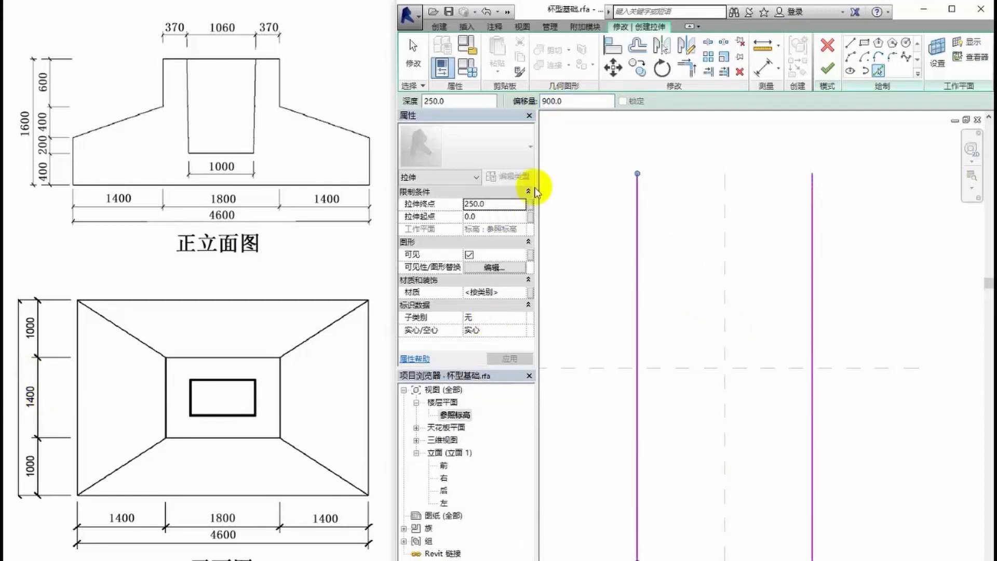
# - Add sketch lines offset 700 above and below the horizontal centre plane
pyautogui.doubleClick(551, 101)
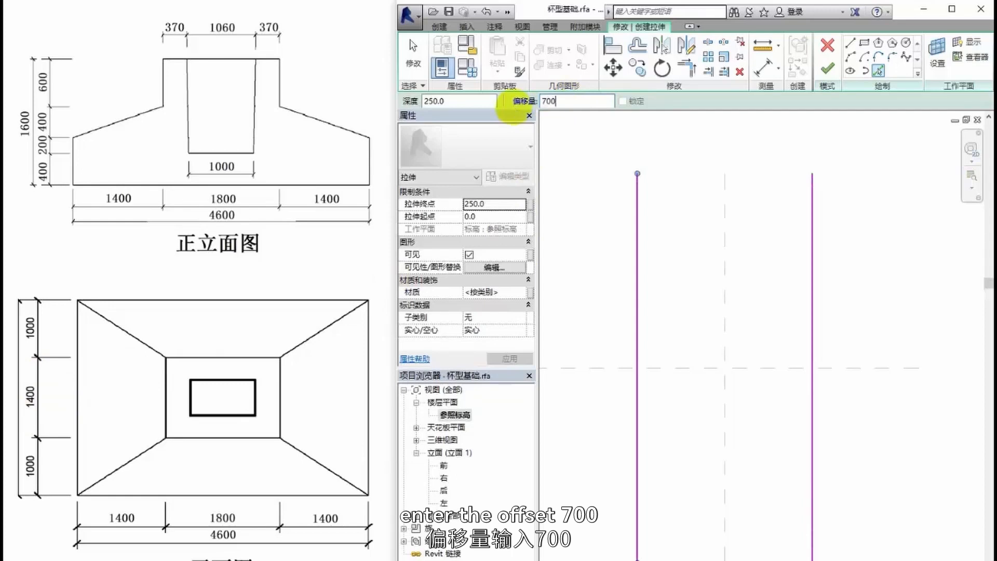
pyautogui.press('Return')
pyautogui.click(693, 368)
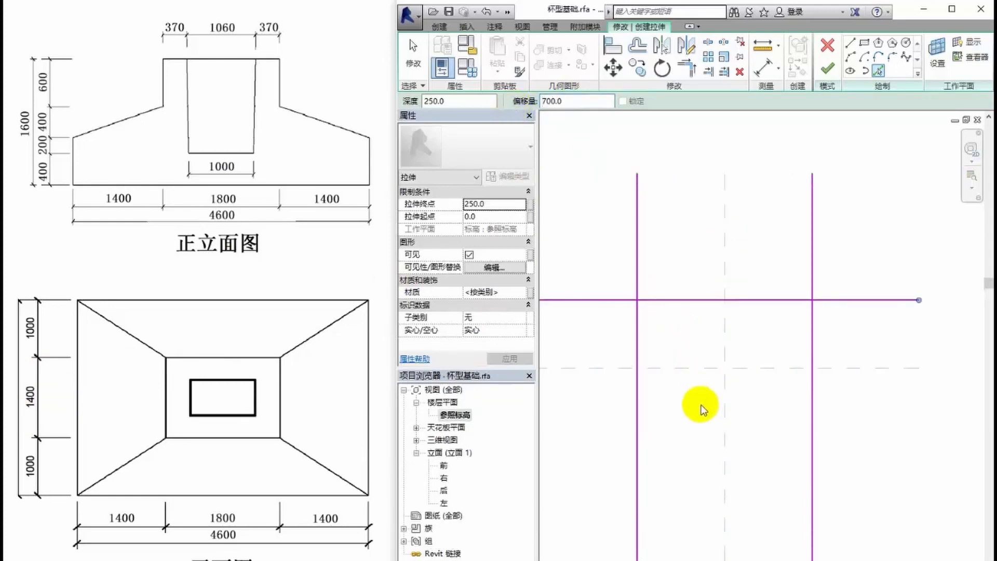
pyautogui.click(713, 372)
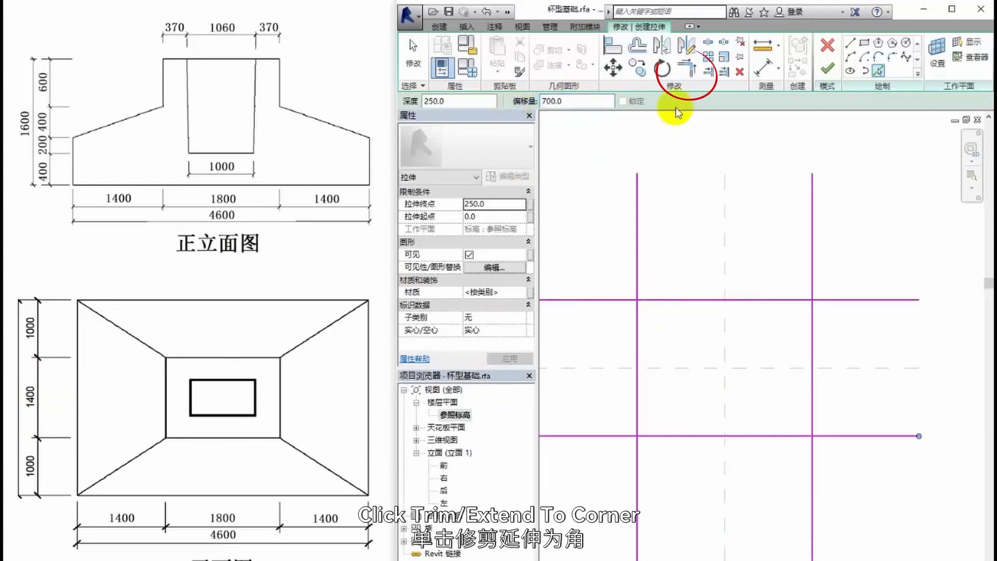
# - Trim the four sketch lines to corners to form a closed rectangle, and finish the extrusion
pyautogui.click(687, 68)
pyautogui.click(638, 313)
pyautogui.click(655, 301)
pyautogui.click(813, 325)
pyautogui.click(806, 301)
pyautogui.click(652, 437)
pyautogui.click(638, 416)
pyautogui.click(813, 428)
pyautogui.click(794, 436)
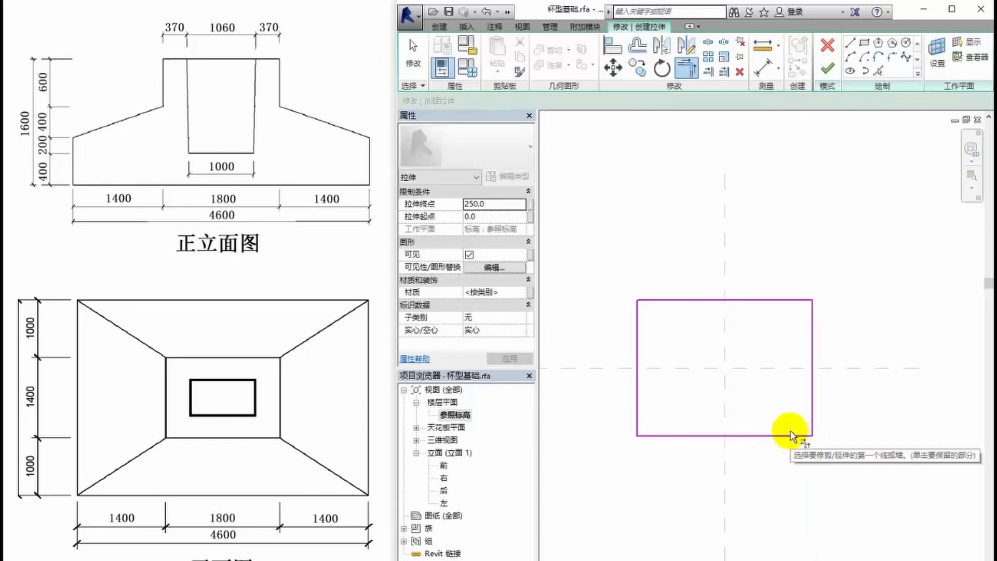
pyautogui.click(828, 69)
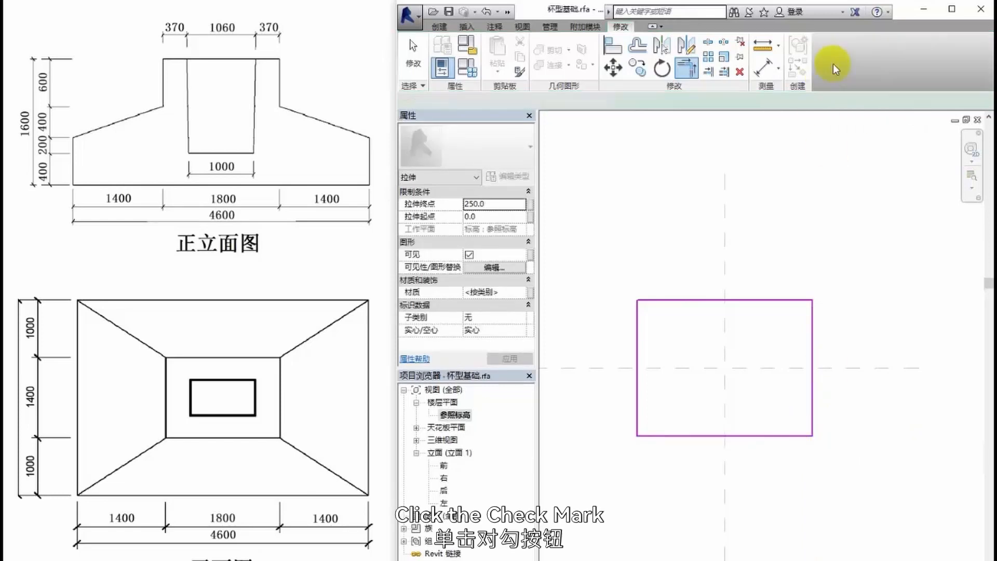
# - Start a second extrusion sketch with lines offset 2300 to both sides of the vertical centre plane
pyautogui.click(439, 26)
pyautogui.click(503, 44)
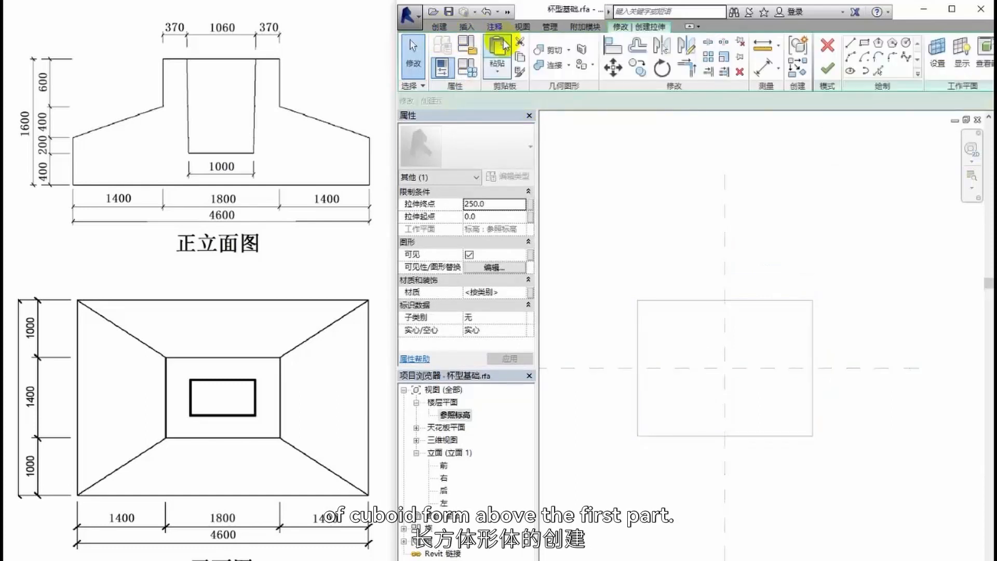
pyautogui.click(880, 74)
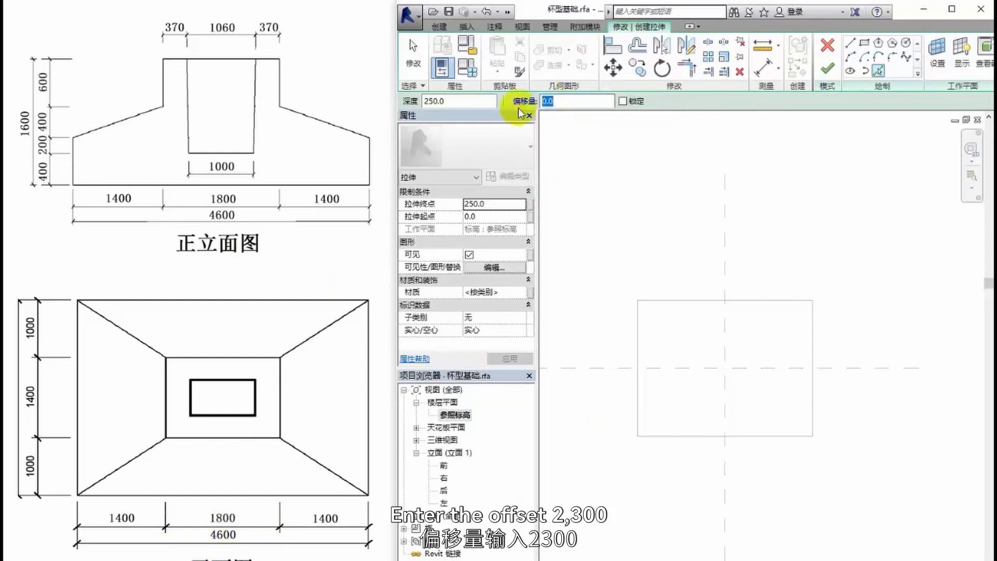
pyautogui.write('2300')
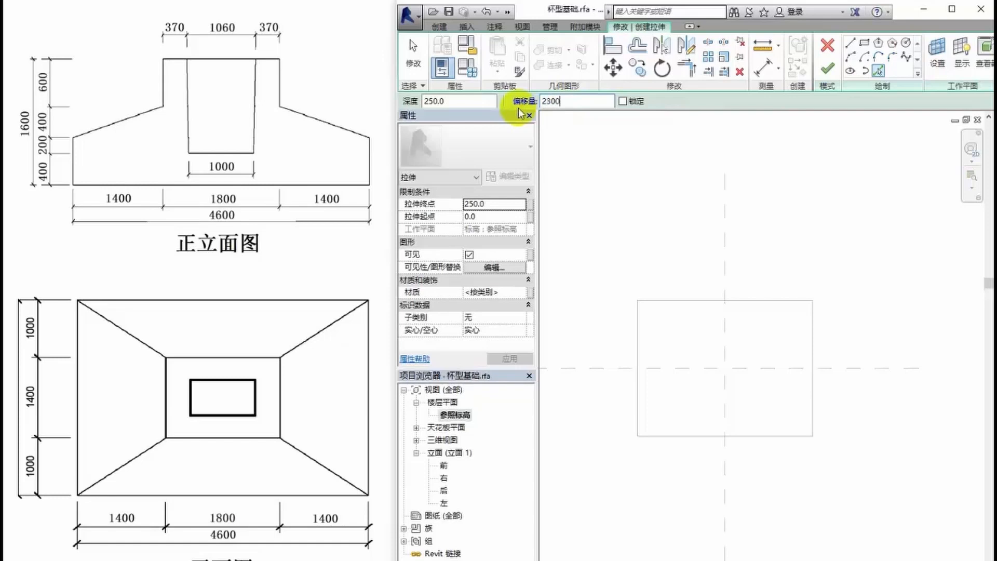
pyautogui.click(726, 467)
pyautogui.scroll(-3, 730, 468)
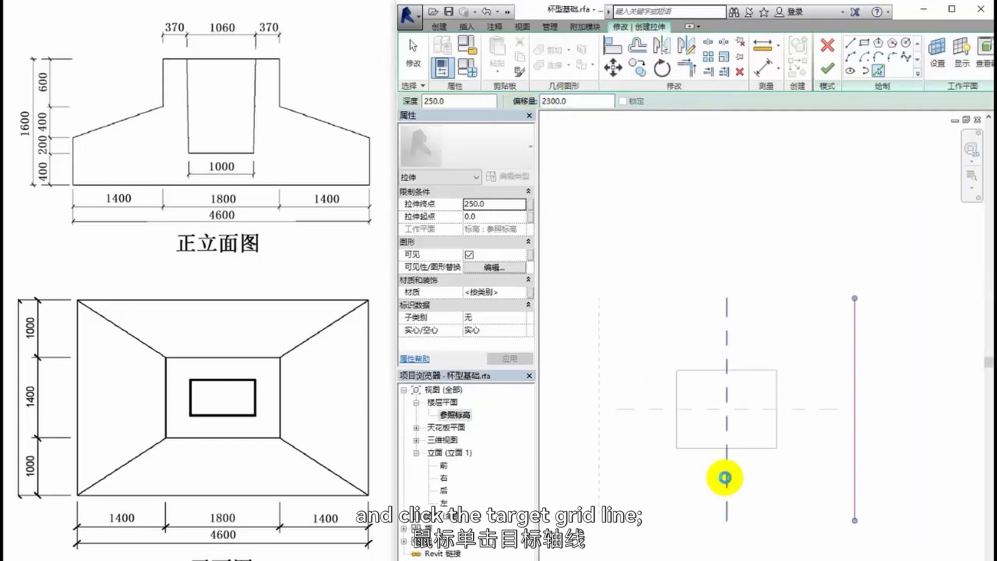
pyautogui.click(725, 477)
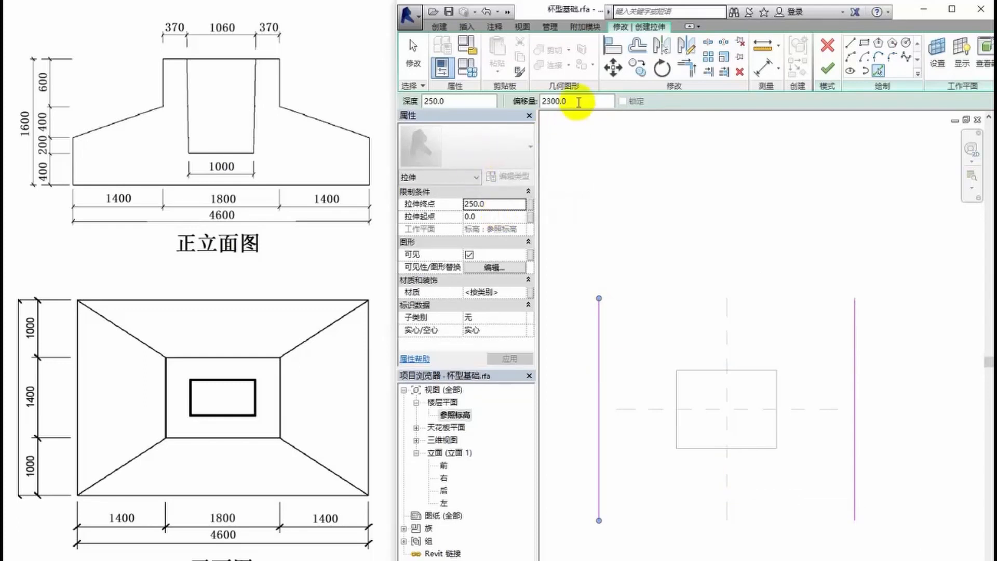
# - Add lines offset 1700 above and below the horizontal centre plane to the second extrusion sketch
pyautogui.moveTo(579, 103); pyautogui.dragTo(538, 101)
pyautogui.write('1700')
pyautogui.click(642, 408)
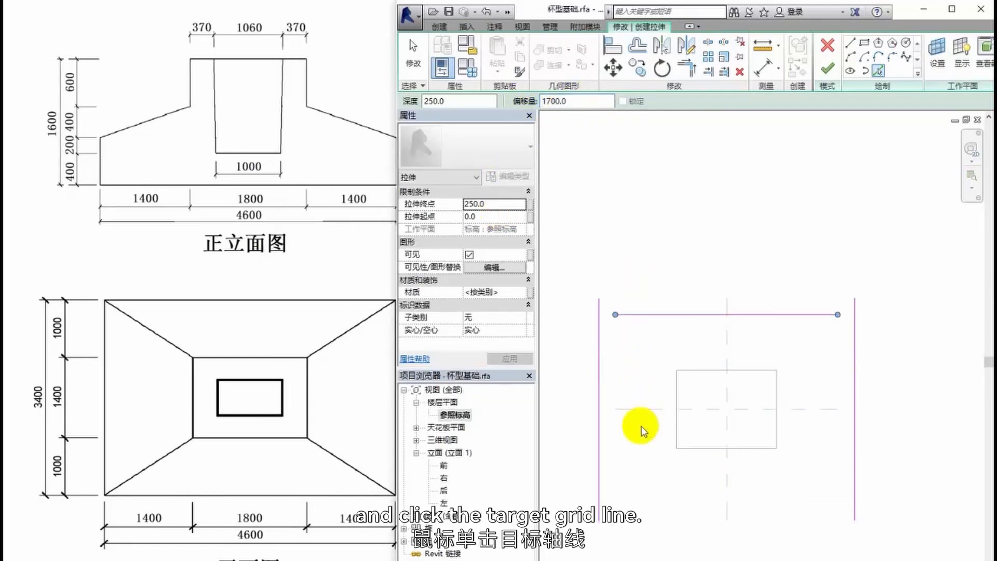
pyautogui.click(643, 413)
# - Trim and extend the four lines of the larger outline to corners so they form a closed rectangle
pyautogui.click(688, 66)
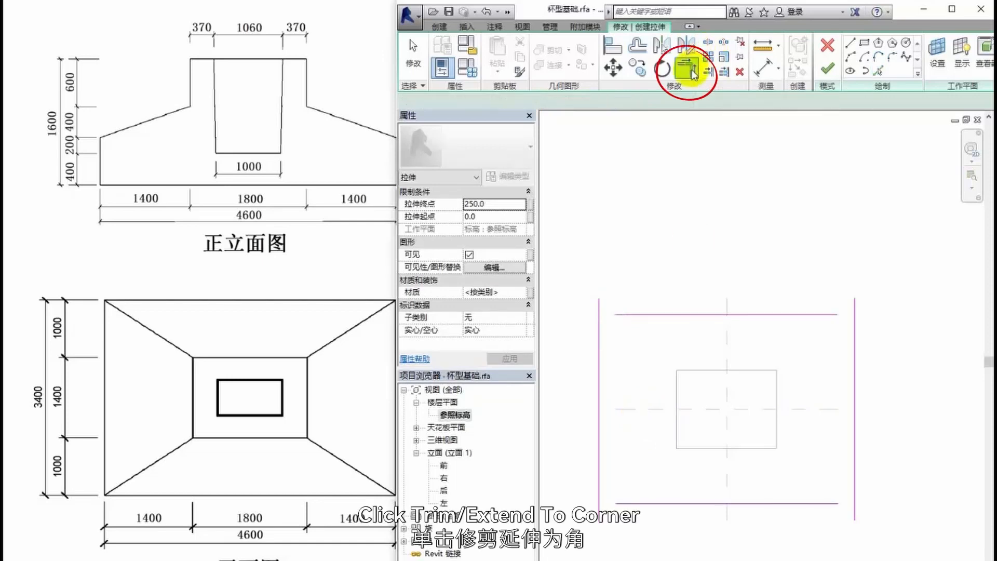
pyautogui.click(598, 347)
pyautogui.click(632, 315)
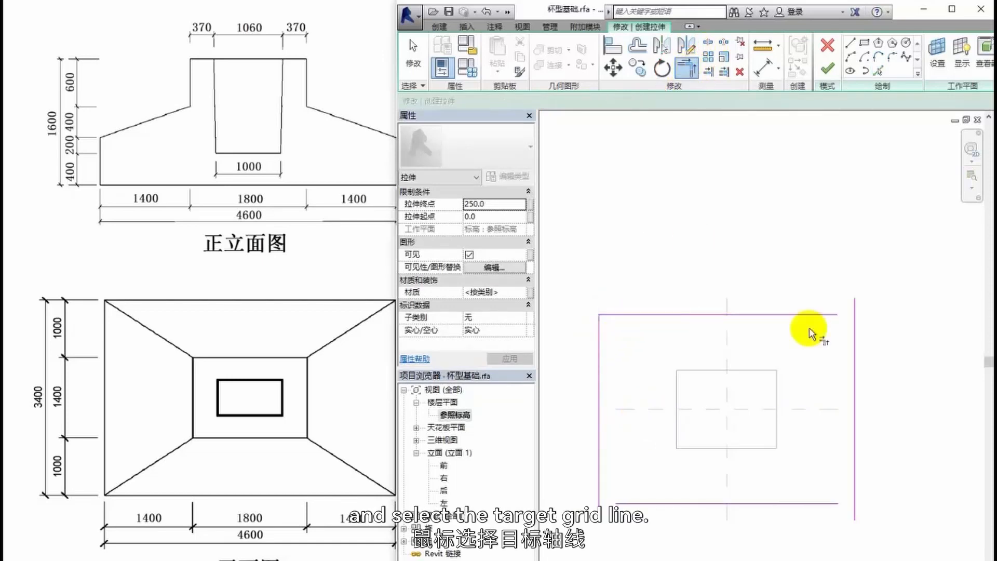
pyautogui.click(836, 315)
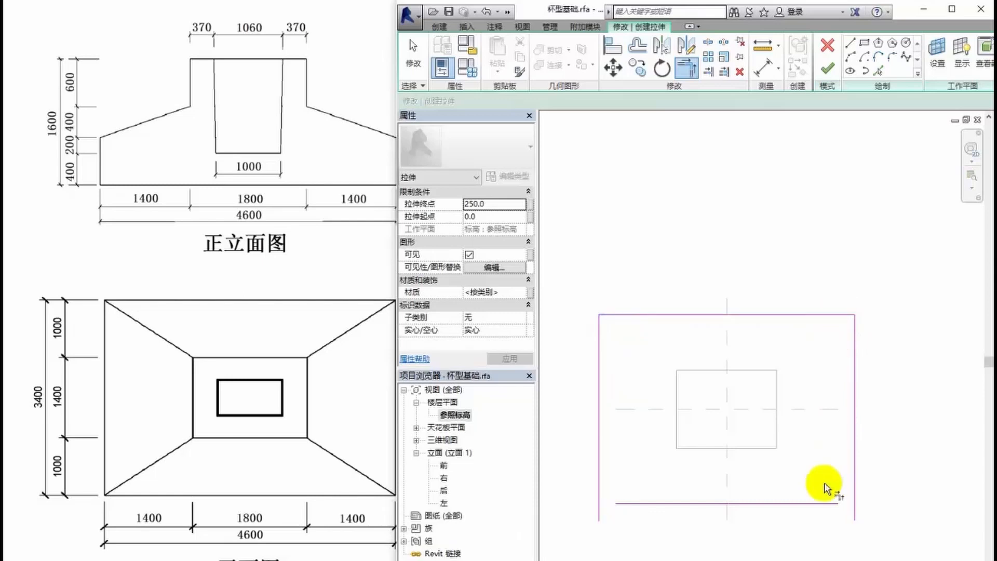
pyautogui.click(855, 481)
pyautogui.click(661, 504)
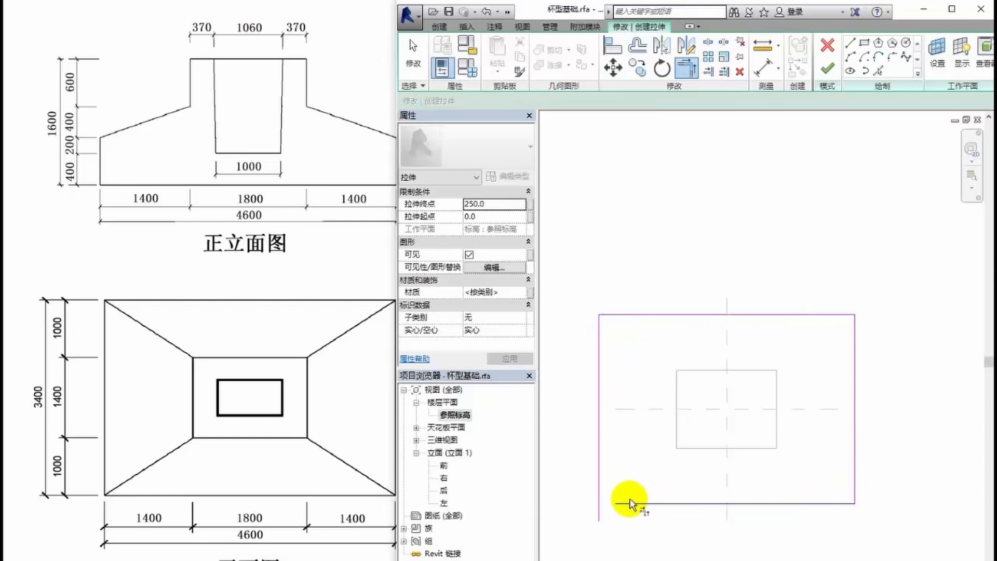
pyautogui.click(598, 472)
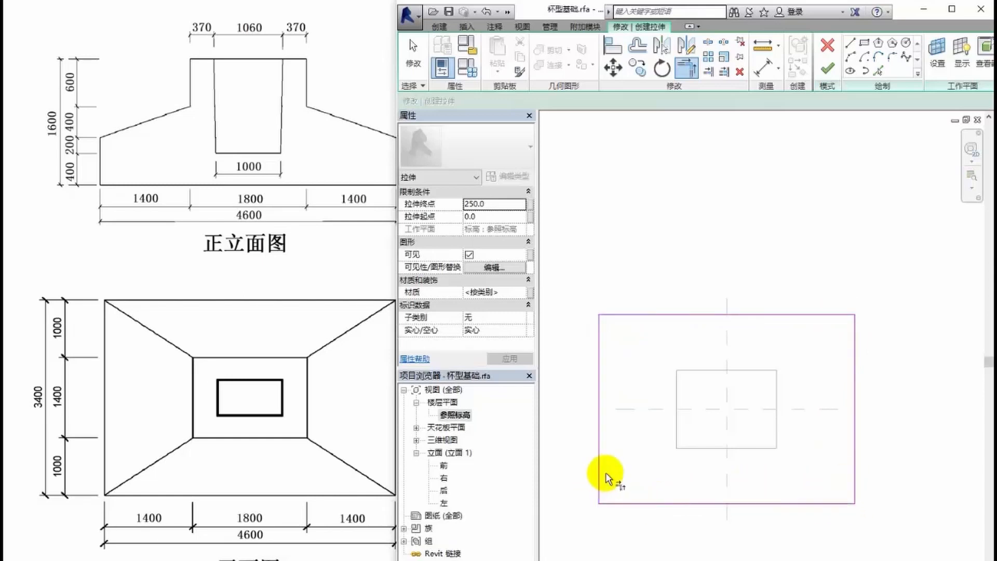
# - Finish the larger extrusion, and in the front elevation stretch the smaller block to span from the 1000 to the 1600 reference plane
pyautogui.click(829, 74)
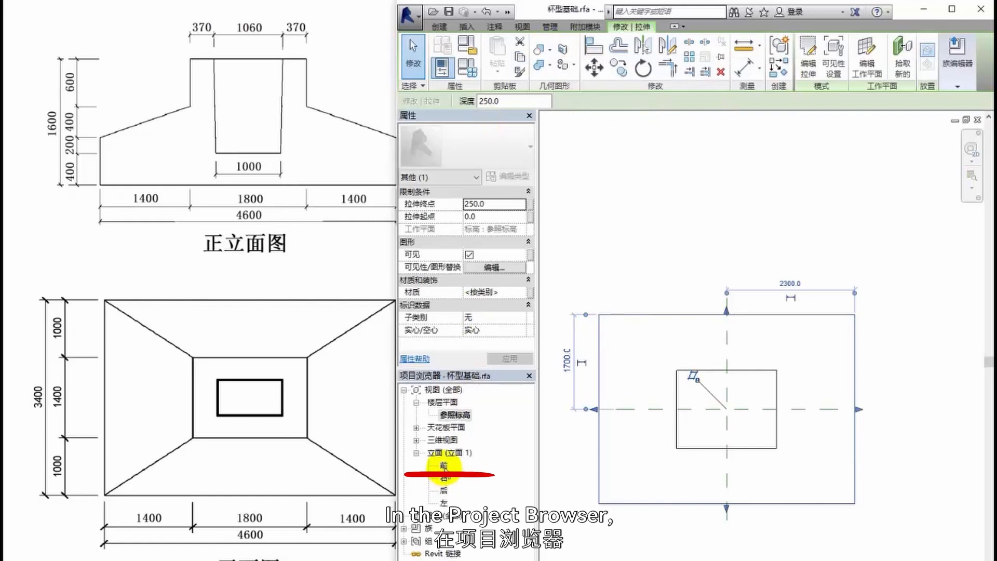
pyautogui.doubleClick(444, 465)
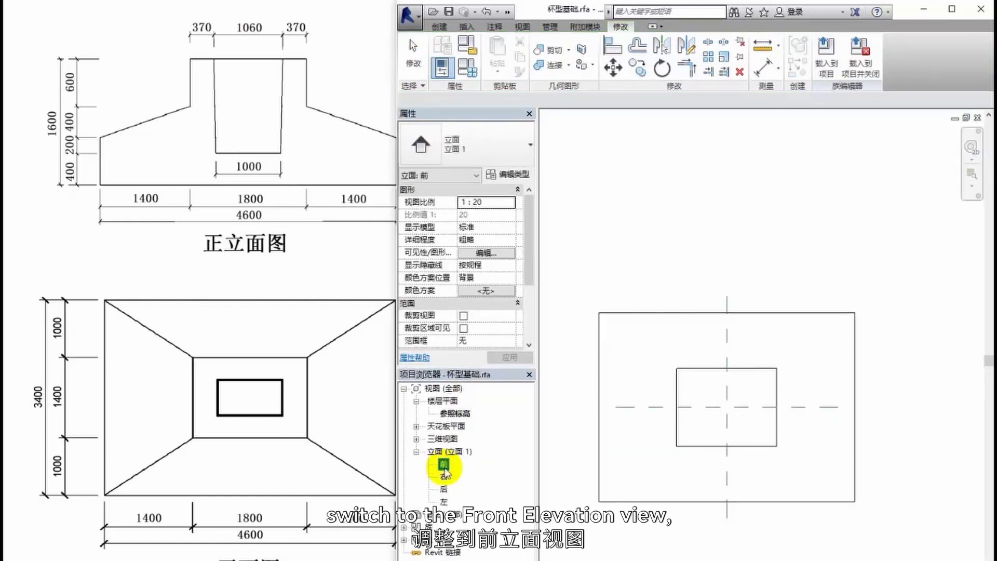
pyautogui.click(737, 446)
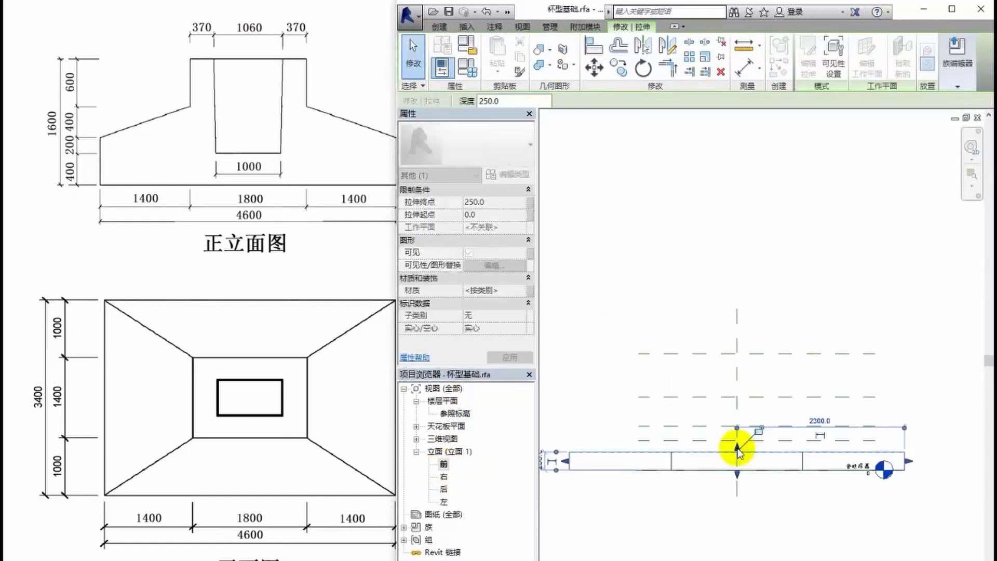
pyautogui.moveTo(740, 445); pyautogui.dragTo(738, 355)
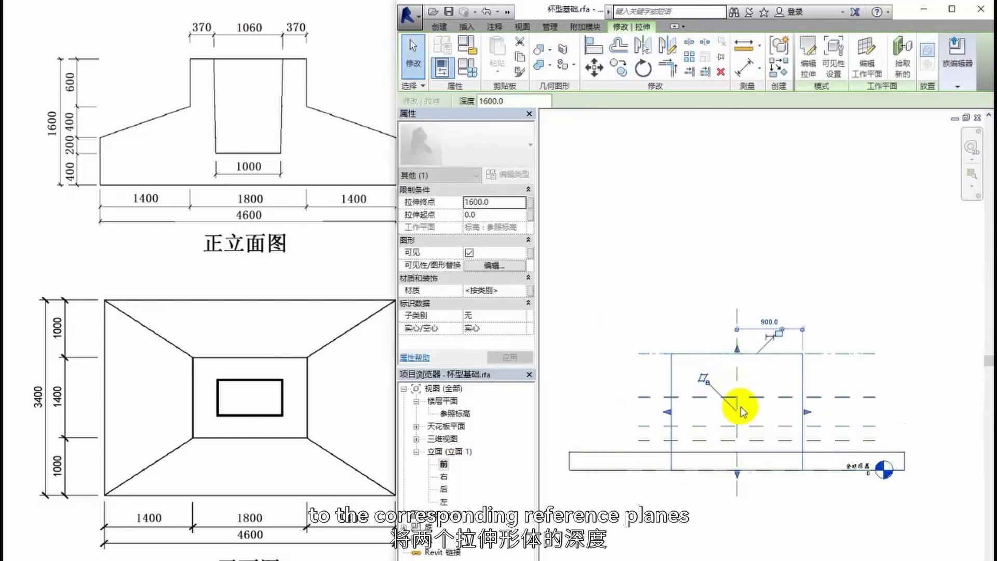
pyautogui.moveTo(737, 474); pyautogui.dragTo(737, 397)
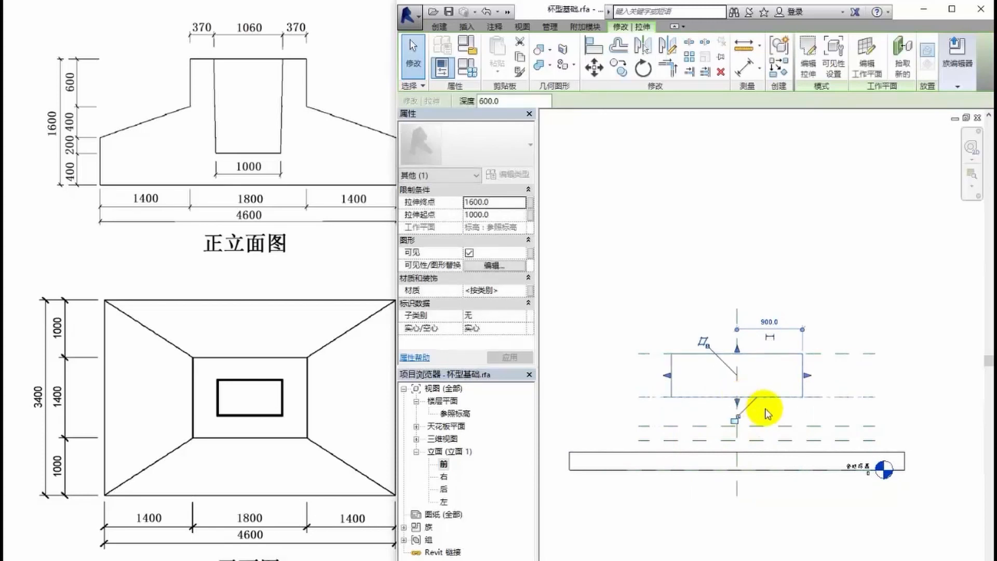
# - Stretch the top of the wide base block up to the second reference plane above the reference level
pyautogui.click(718, 457)
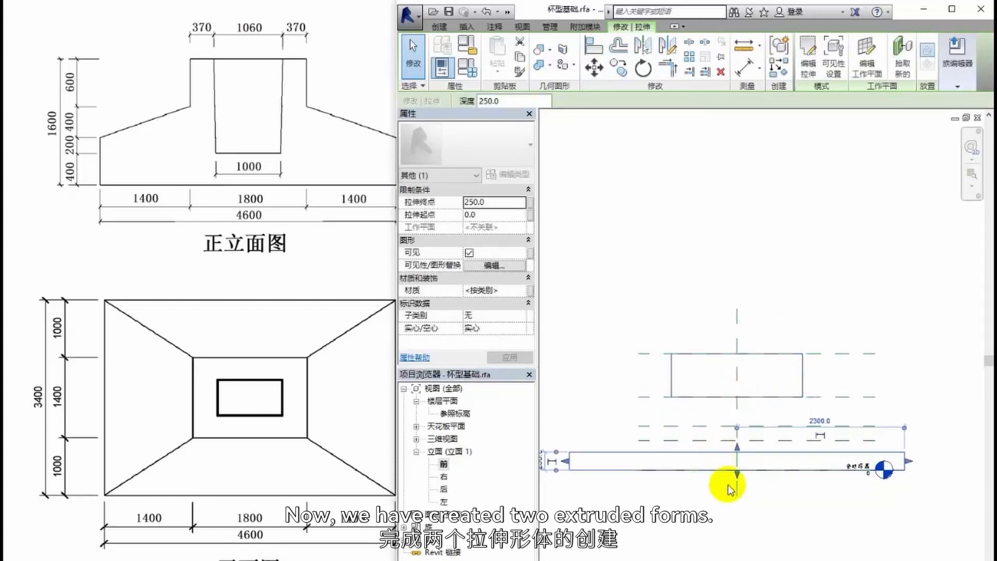
pyautogui.scroll(3, 675, 483)
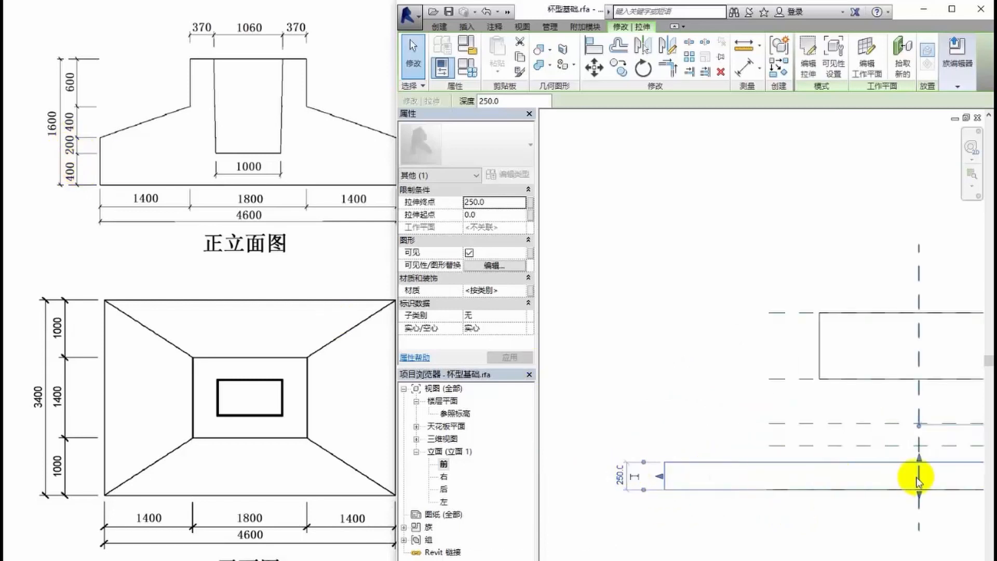
pyautogui.moveTo(919, 458); pyautogui.dragTo(914, 441)
pyautogui.moveTo(892, 516); pyautogui.dragTo(760, 501, button='middle')
pyautogui.moveTo(780, 431); pyautogui.dragTo(780, 409)
pyautogui.moveTo(788, 525); pyautogui.dragTo(912, 541, button='middle')
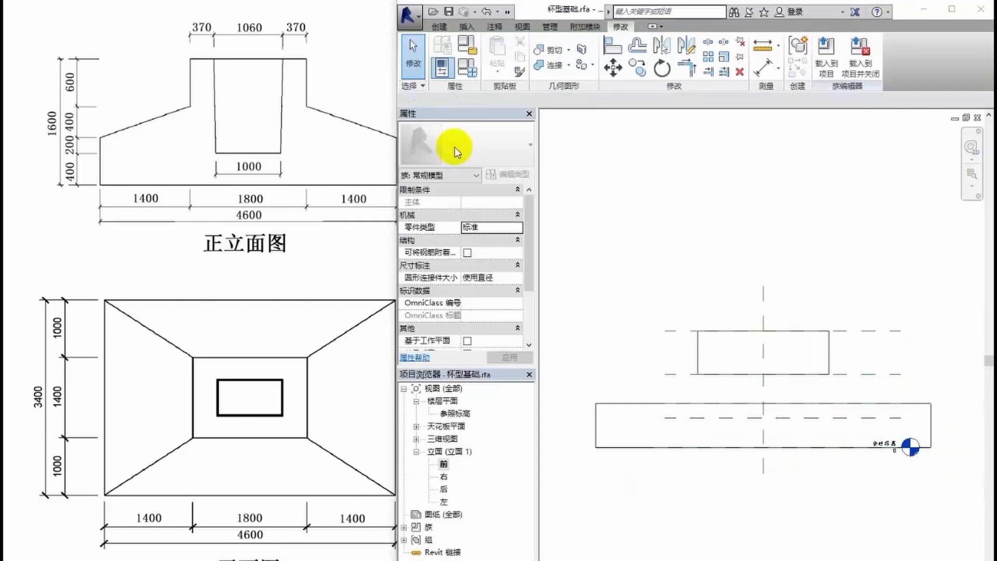
# - Start a solid blend with its work plane picked on the upper block's bottom edge, and open the reference level floor plan for sketching
pyautogui.click(439, 27)
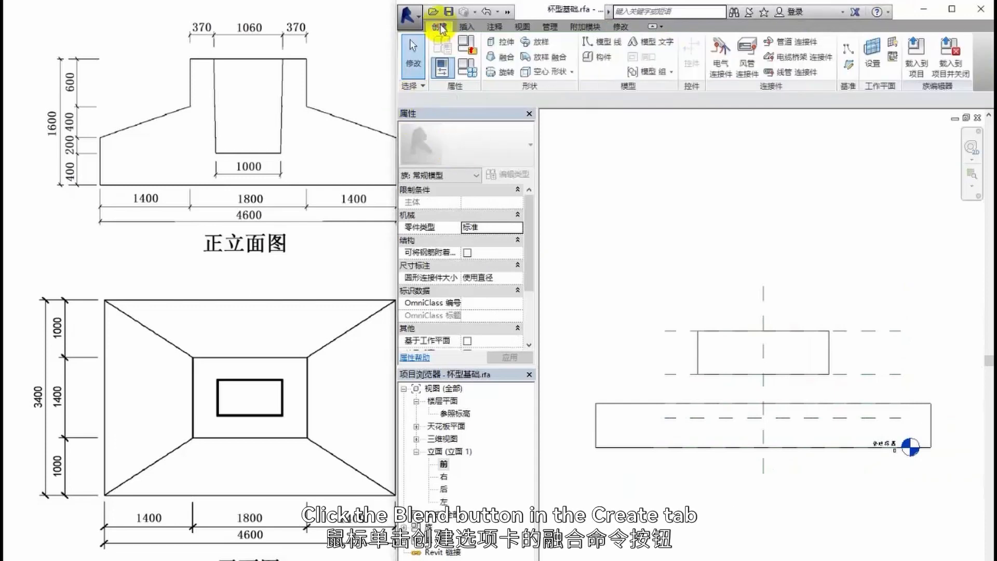
pyautogui.click(501, 57)
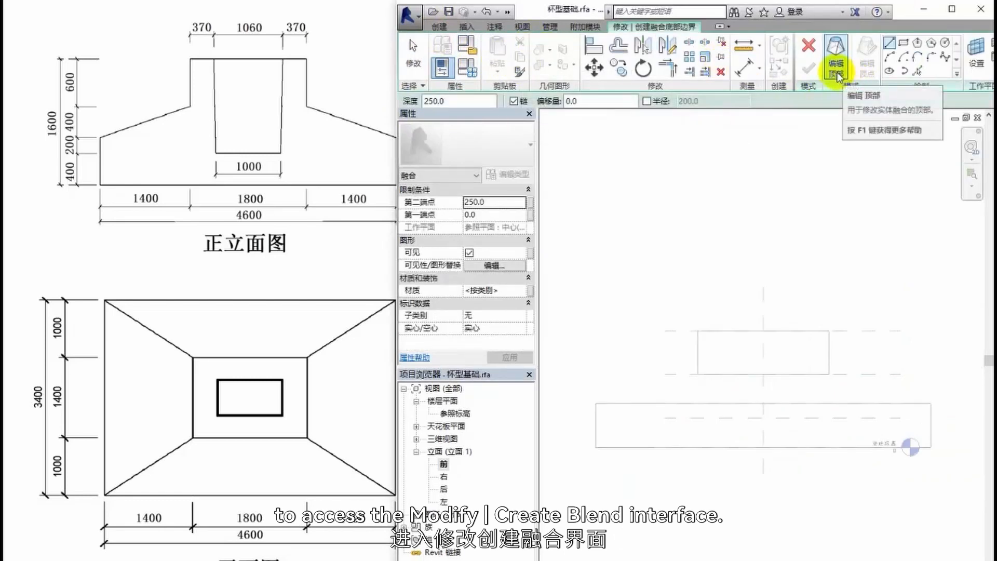
pyautogui.click(975, 59)
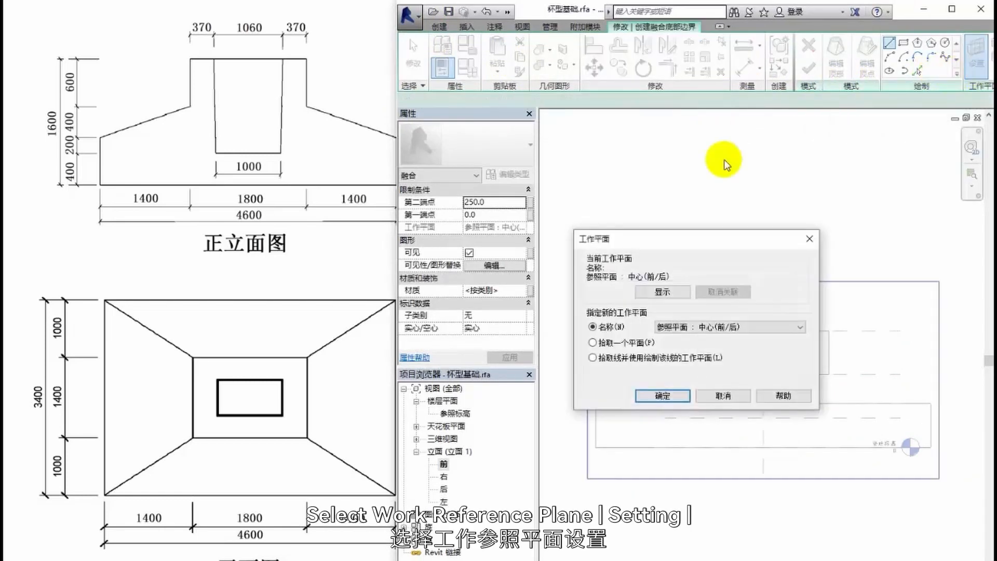
pyautogui.click(593, 343)
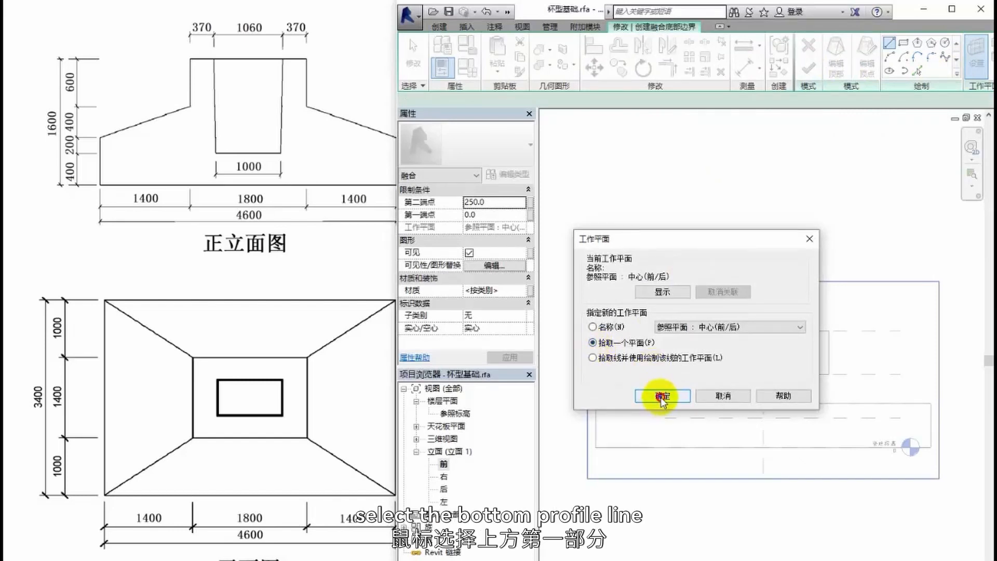
pyautogui.click(662, 396)
pyautogui.click(720, 378)
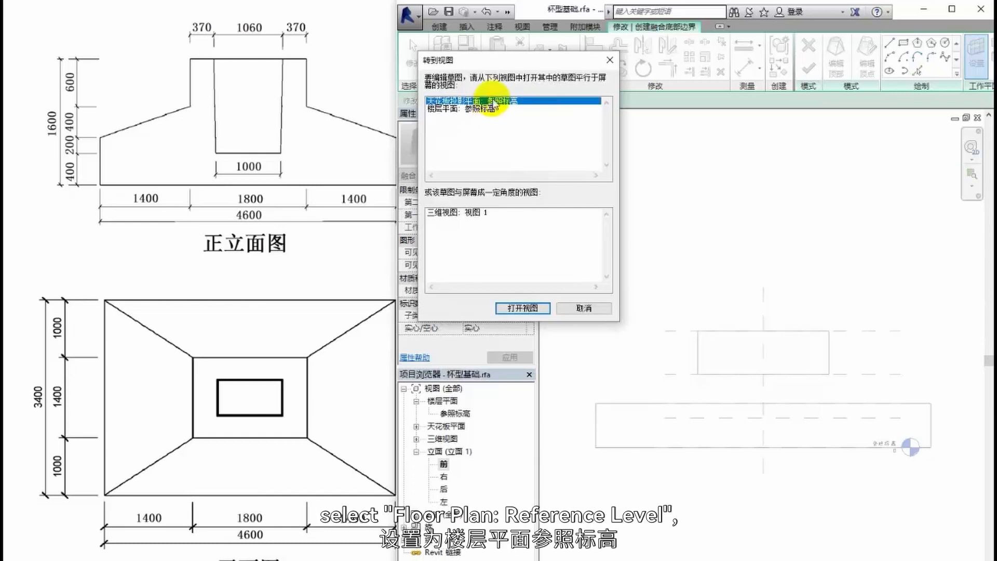
pyautogui.click(481, 109)
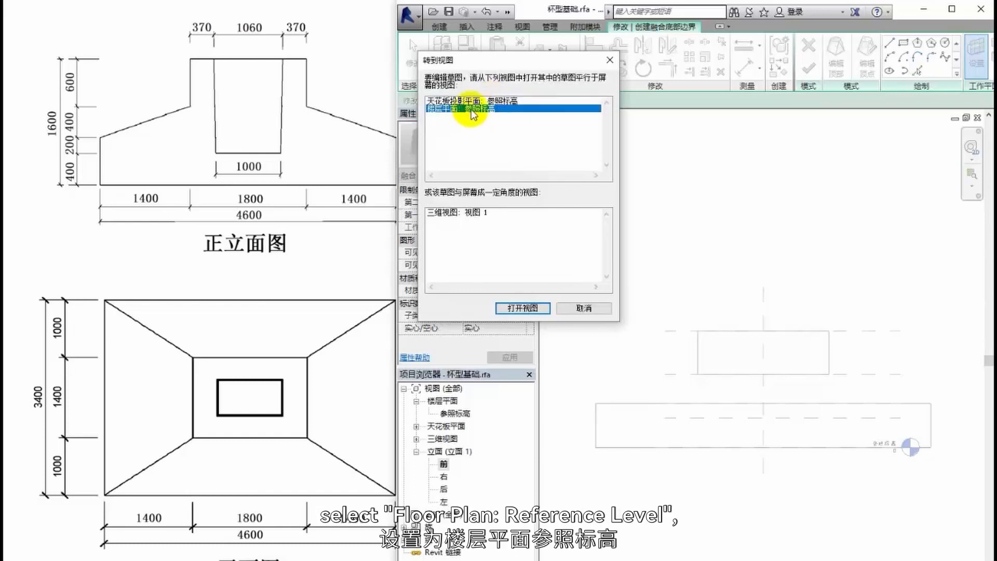
pyautogui.doubleClick(472, 109)
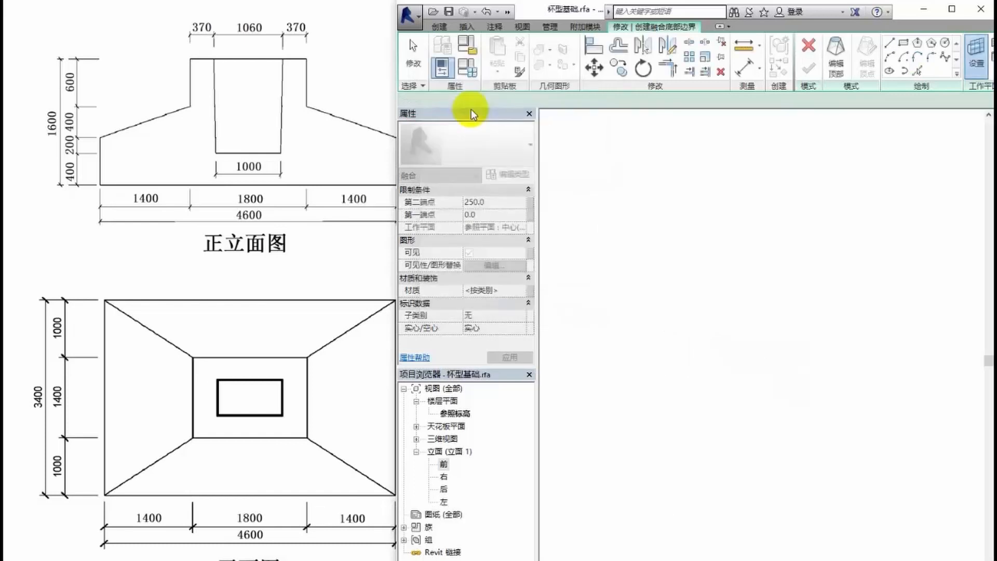
# - Sketch the blend's bottom profile as a 1800 by 1400 rectangle over the upper block's outline
pyautogui.click(902, 55)
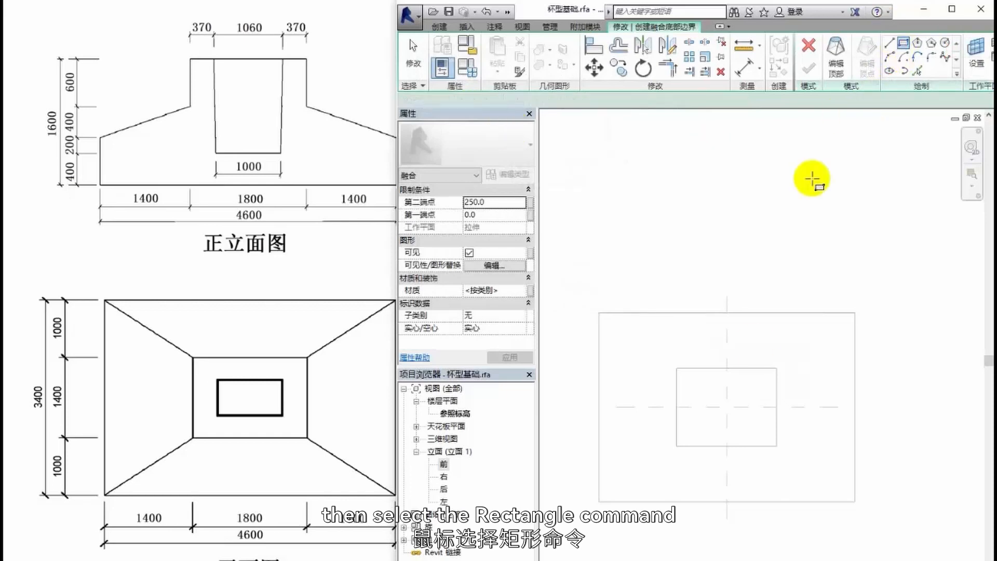
pyautogui.click(675, 368)
pyautogui.click(775, 446)
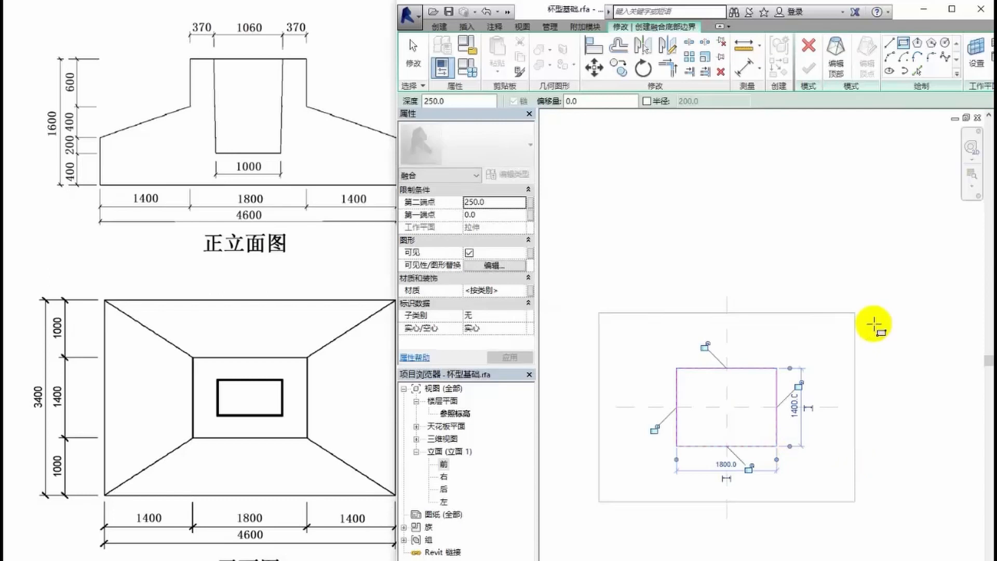
# - Switch to the blend's top profile, pick the base block's top edge as work plane, and open the reference level floor plan
pyautogui.click(842, 82)
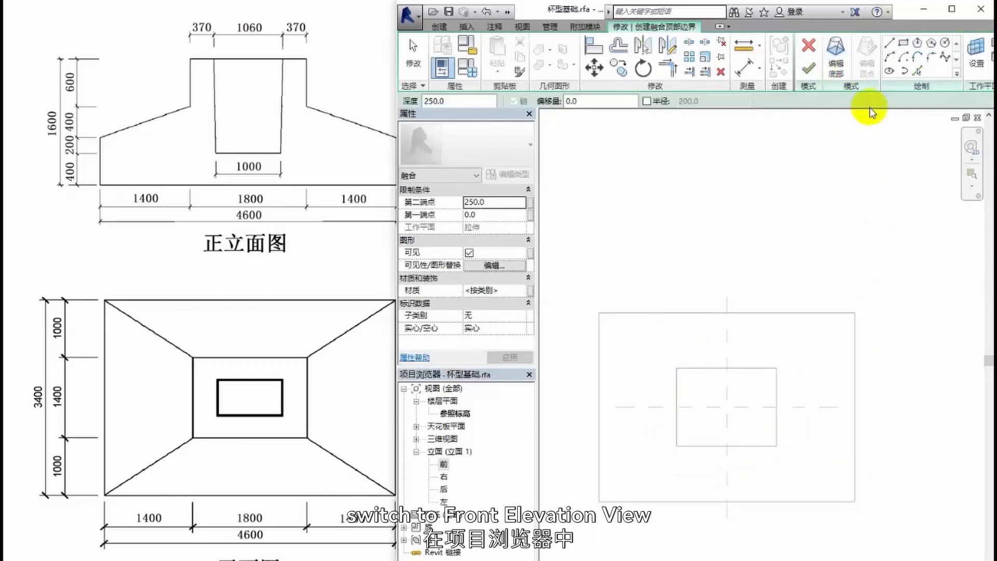
pyautogui.click(443, 465)
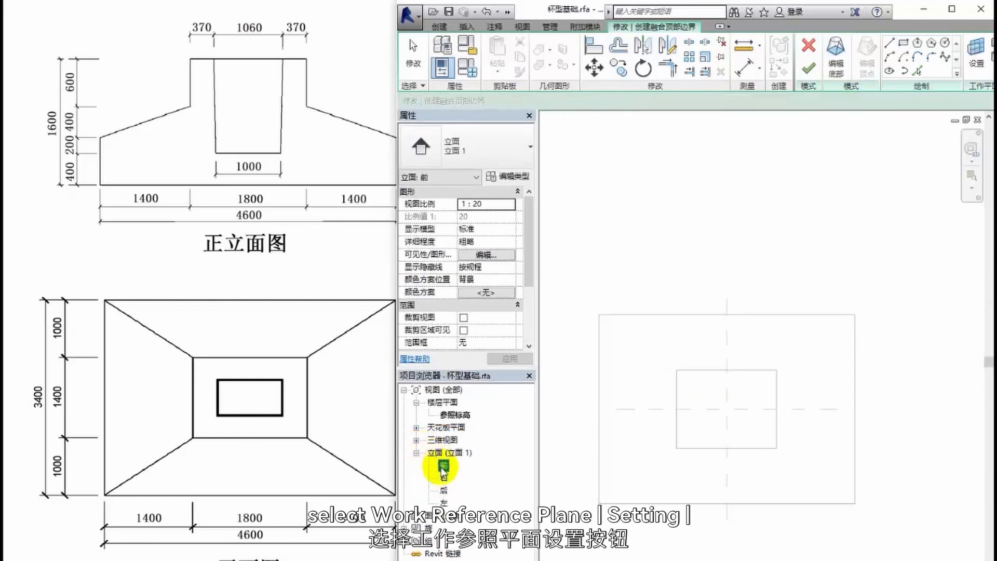
pyautogui.doubleClick(443, 466)
pyautogui.click(975, 59)
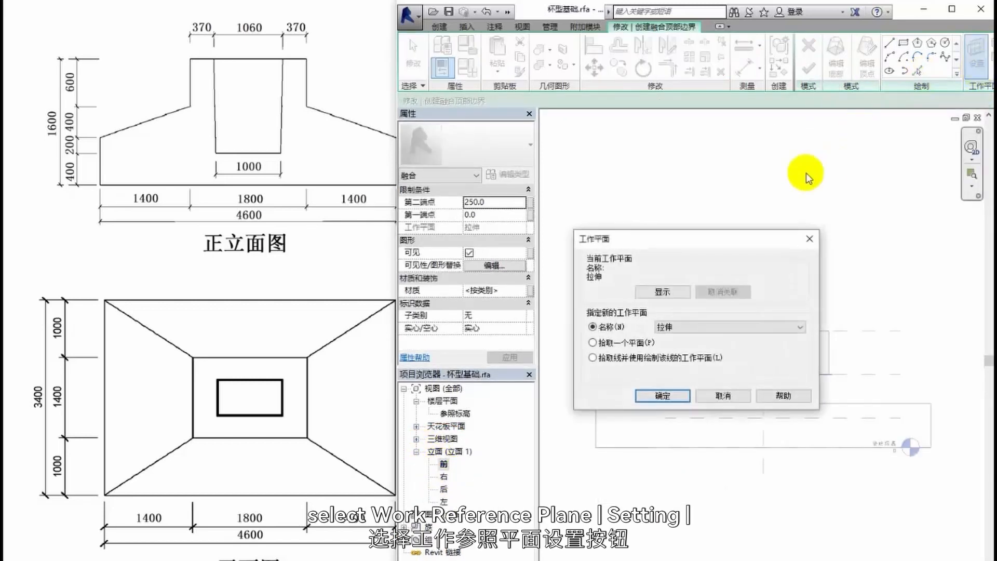
pyautogui.click(628, 343)
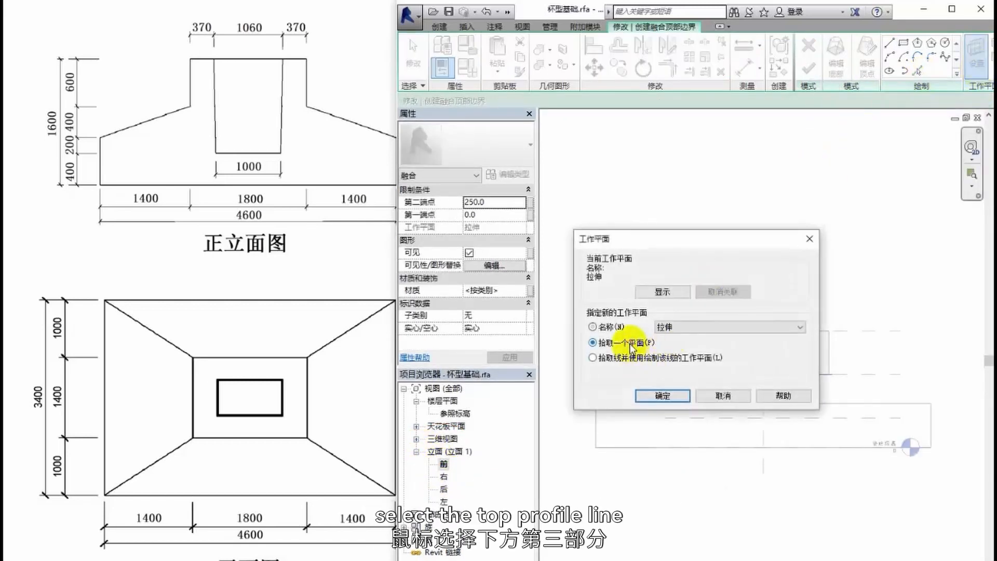
pyautogui.click(669, 398)
pyautogui.click(716, 404)
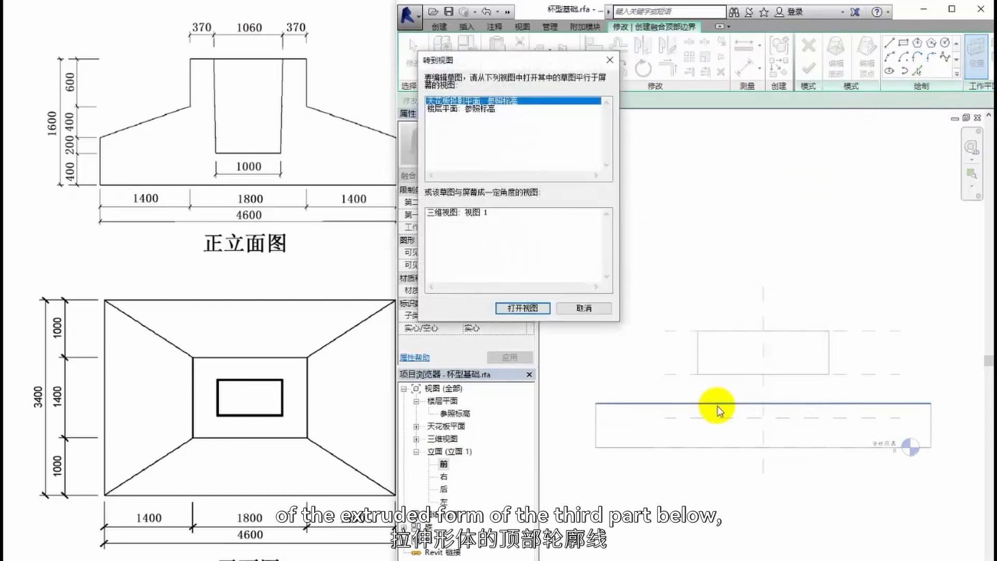
pyautogui.doubleClick(461, 108)
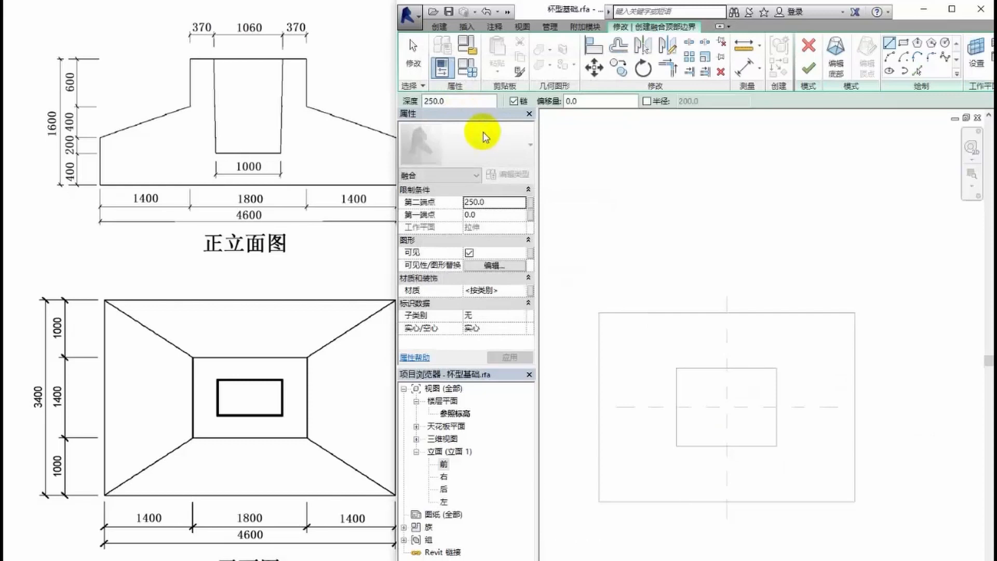
# - Sketch the blend's top profile as a 4600 by 3400 rectangle over the base block's outline, and finish the blend
pyautogui.click(903, 46)
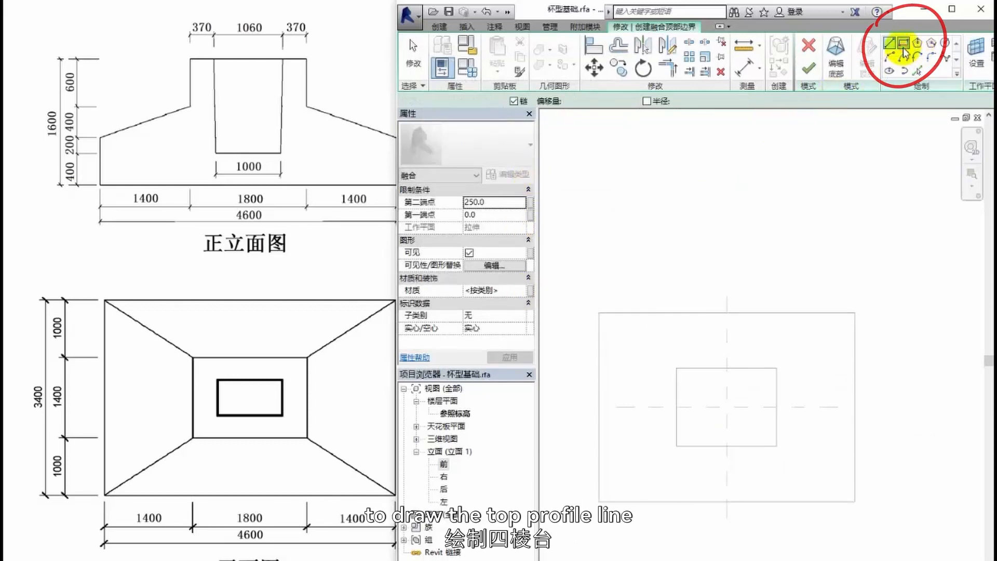
pyautogui.click(599, 312)
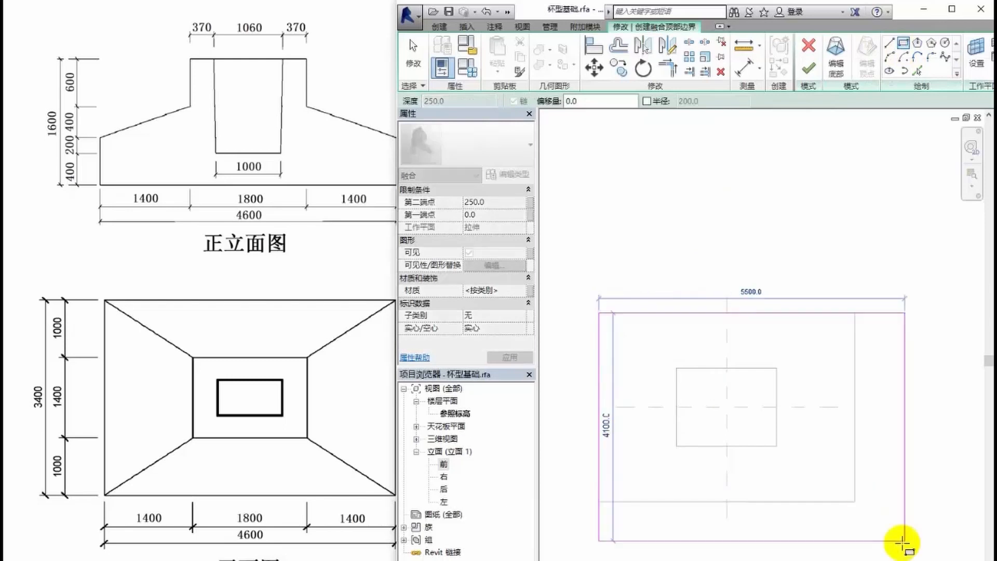
pyautogui.click(854, 502)
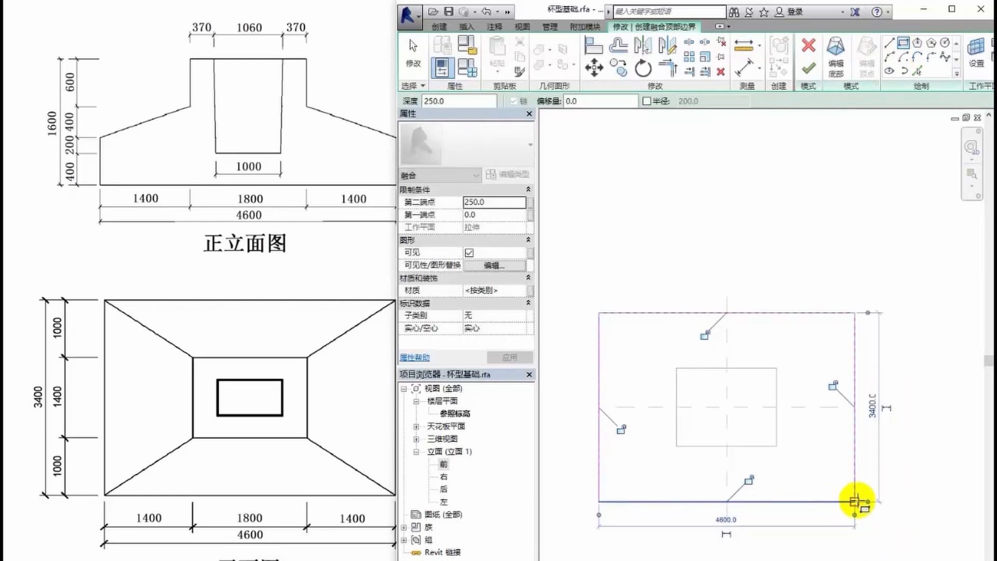
pyautogui.click(809, 68)
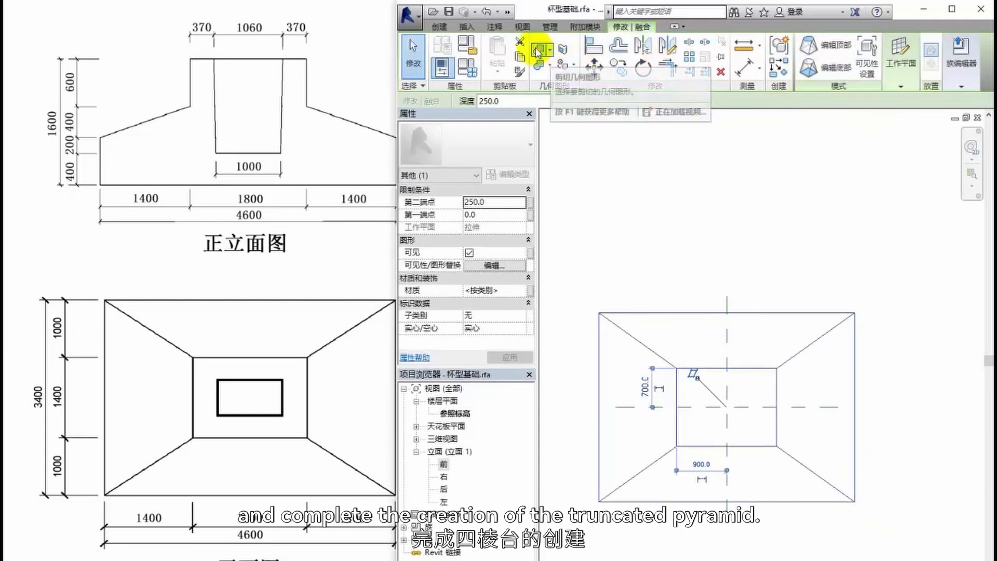
# - Select the blend in the default 3D view, and in the front elevation stretch it down to the base block's top
pyautogui.click(508, 12)
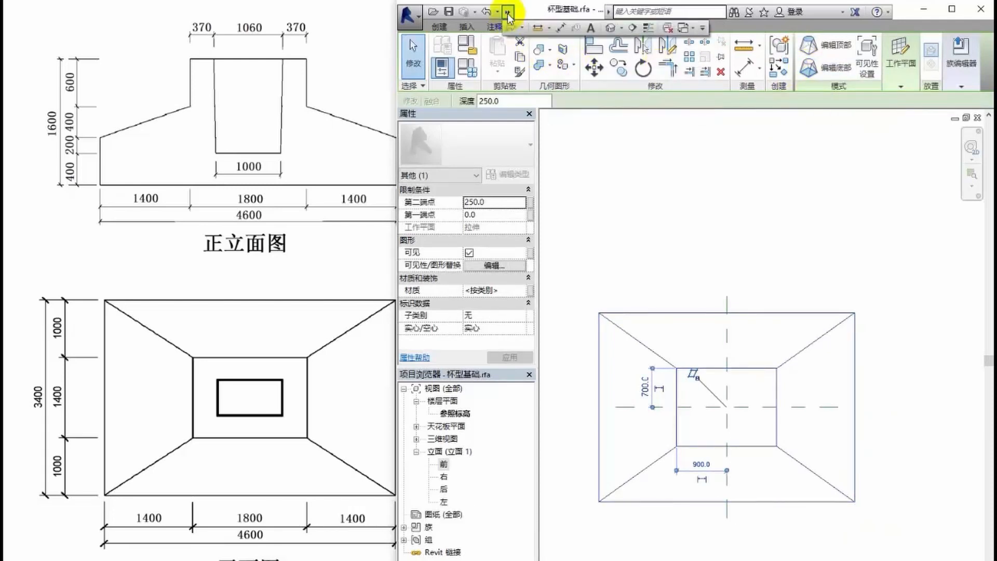
pyautogui.click(611, 28)
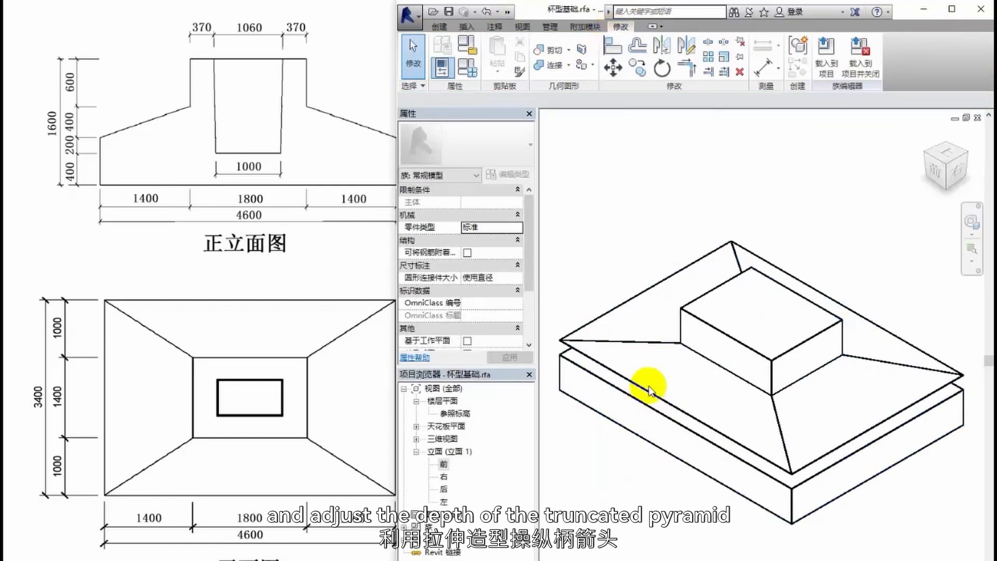
pyautogui.click(648, 387)
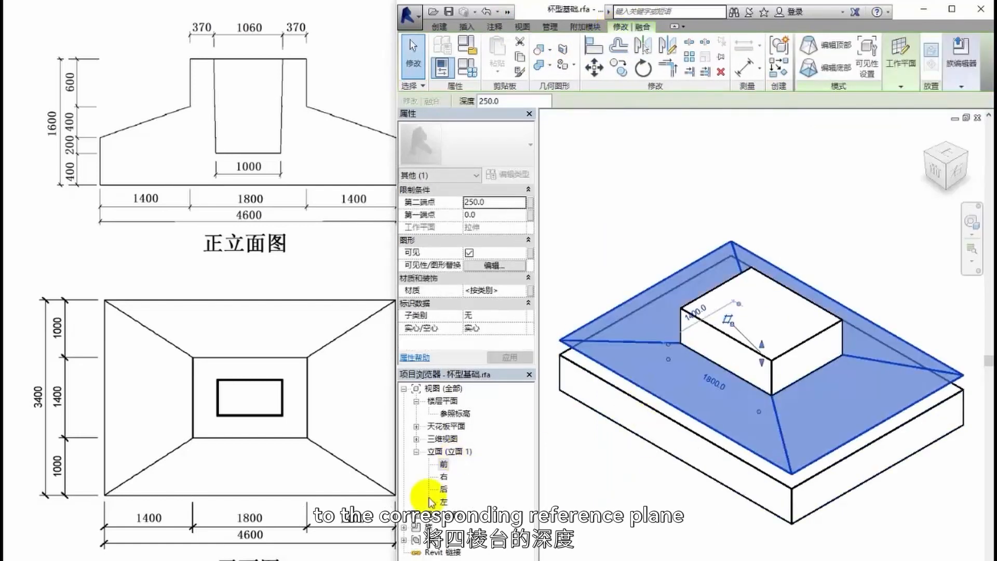
pyautogui.doubleClick(442, 463)
pyautogui.moveTo(762, 399); pyautogui.dragTo(763, 403)
pyautogui.click(719, 514)
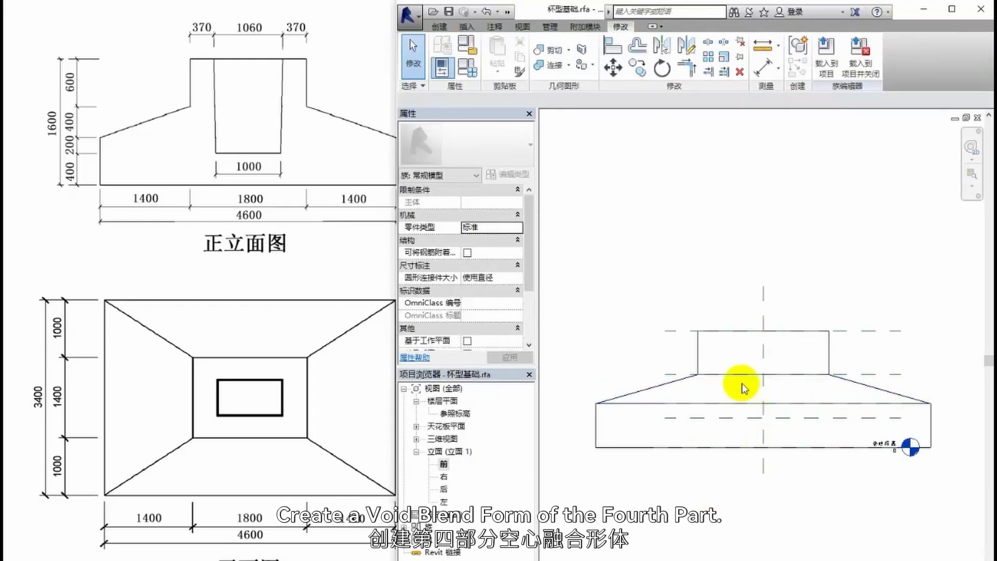
# - Start a void blend, pick the upper block's top edge as work plane, and open the reference level floor plan
pyautogui.click(440, 27)
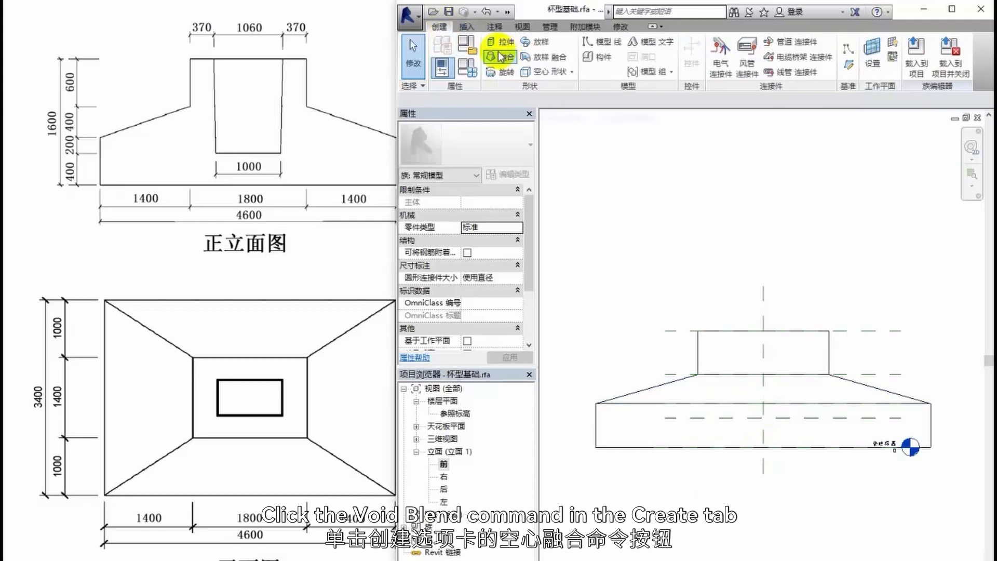
pyautogui.click(572, 77)
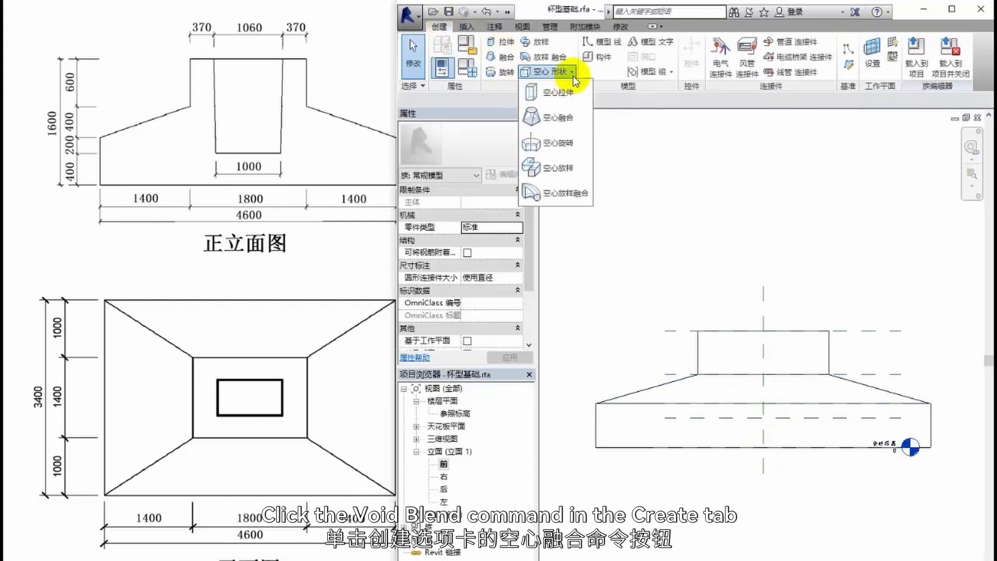
pyautogui.click(540, 124)
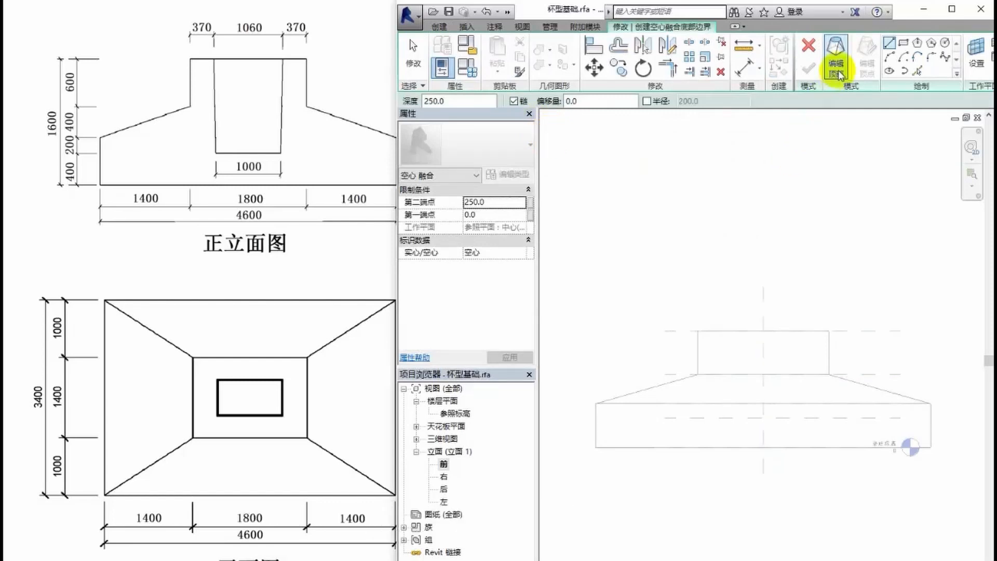
pyautogui.click(974, 60)
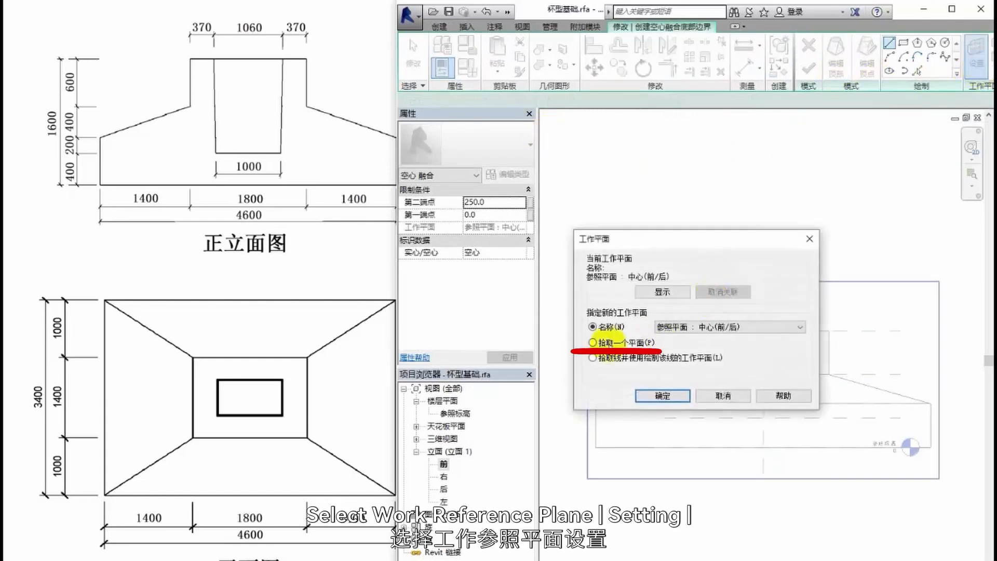
pyautogui.click(592, 342)
pyautogui.click(663, 395)
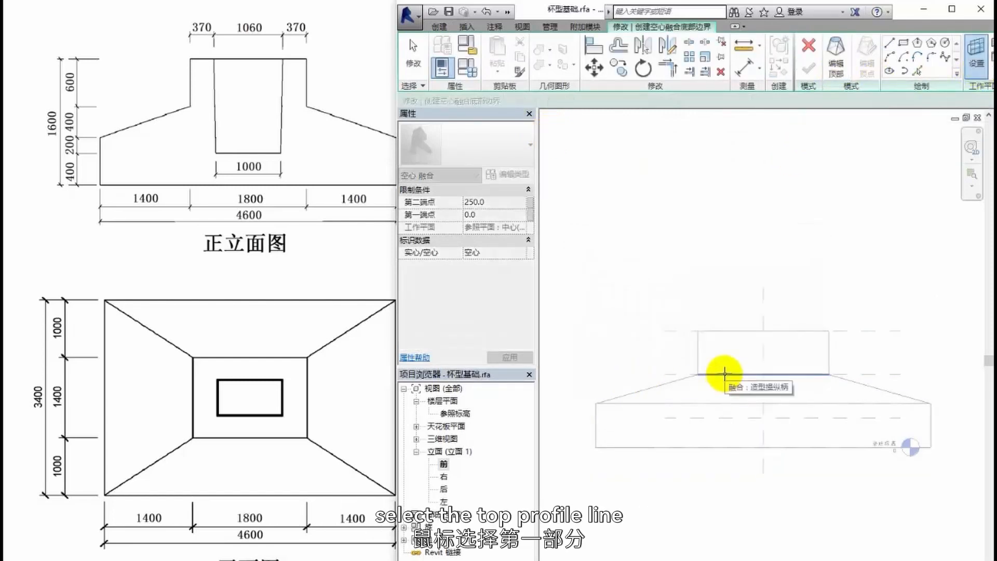
pyautogui.click(733, 330)
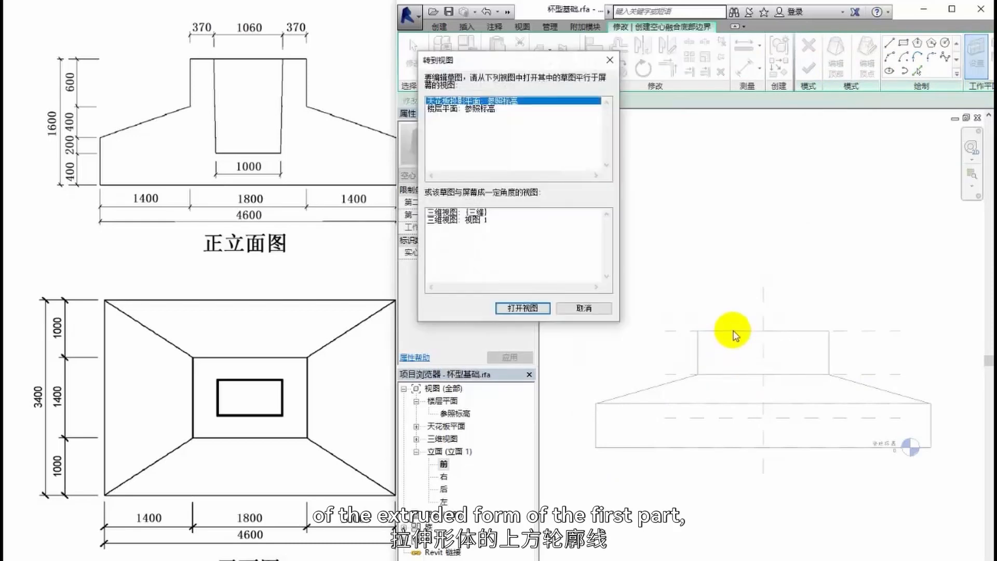
pyautogui.doubleClick(454, 109)
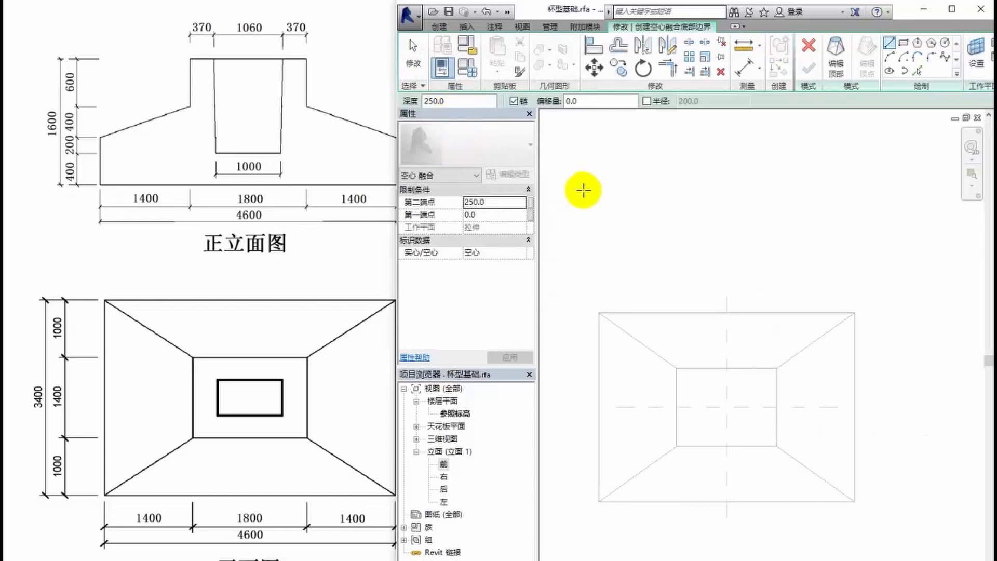
# - Draw the void's bottom profile lines offset 530 on both sides of the vertical centre plane and 330 on both sides of the horizontal one
pyautogui.click(918, 71)
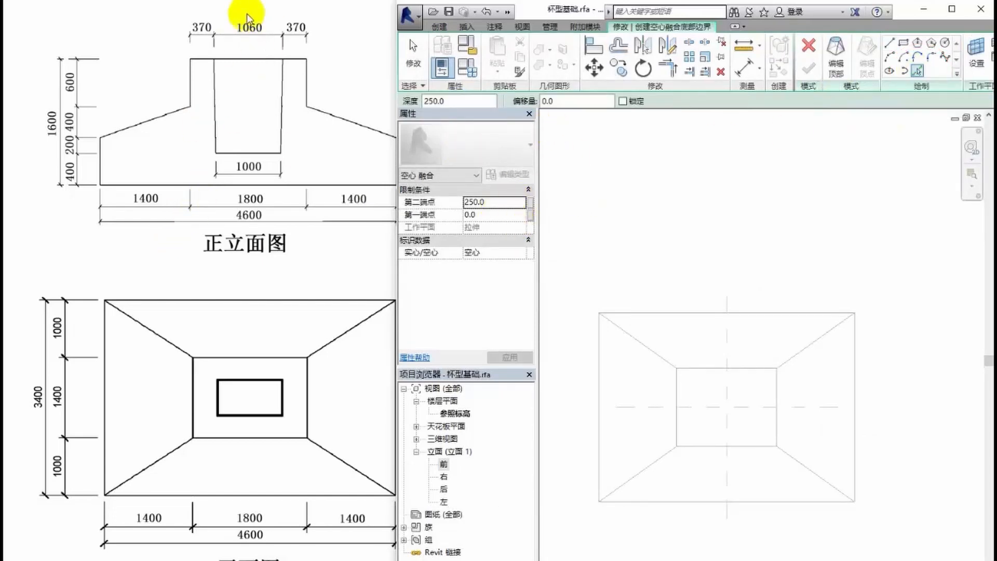
pyautogui.doubleClick(543, 101)
pyautogui.write('530')
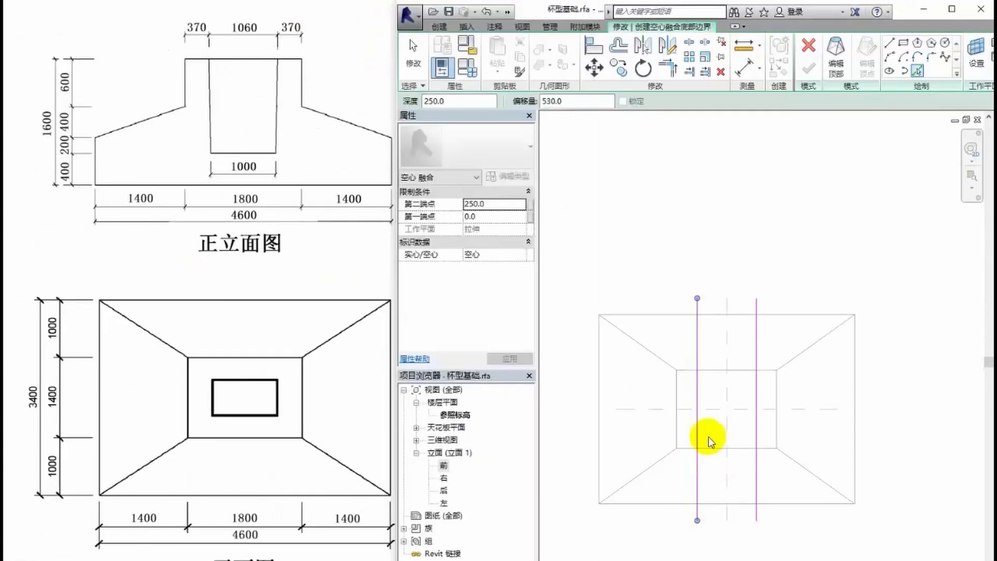
pyautogui.doubleClick(545, 101)
pyautogui.write('330')
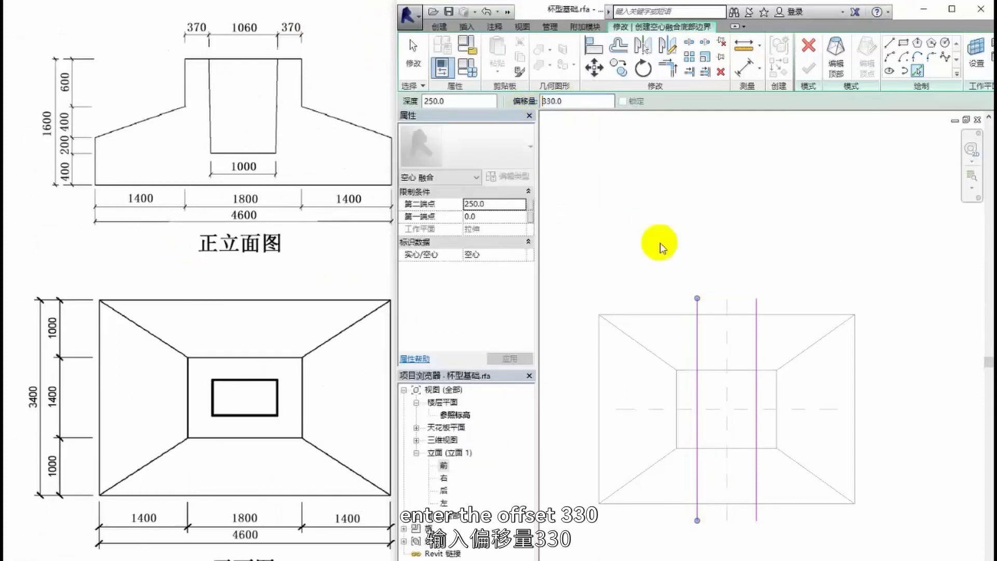
pyautogui.click(712, 411)
pyautogui.click(716, 415)
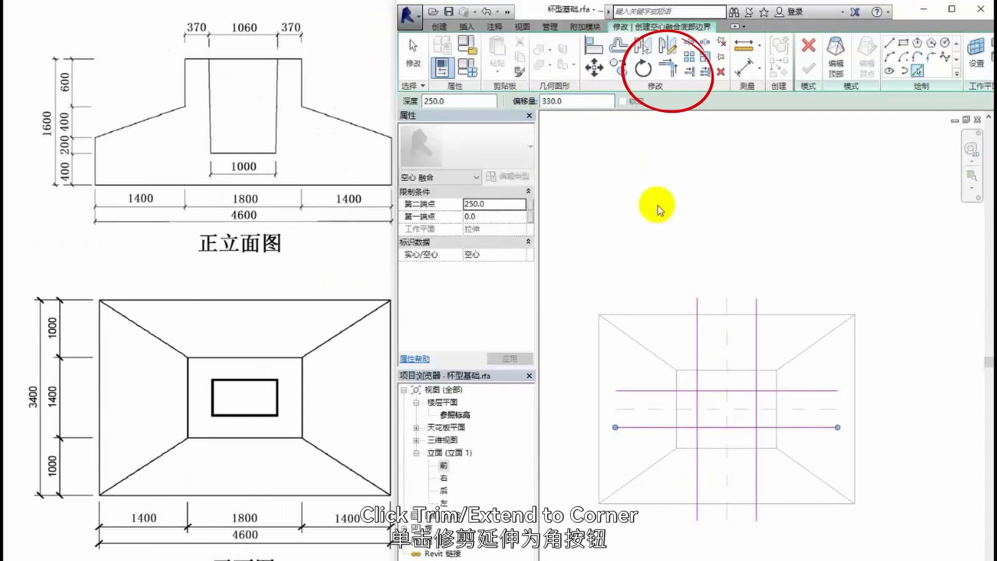
# - Trim the four offset lines to corners so the void's bottom profile is a closed rectangle
pyautogui.click(668, 69)
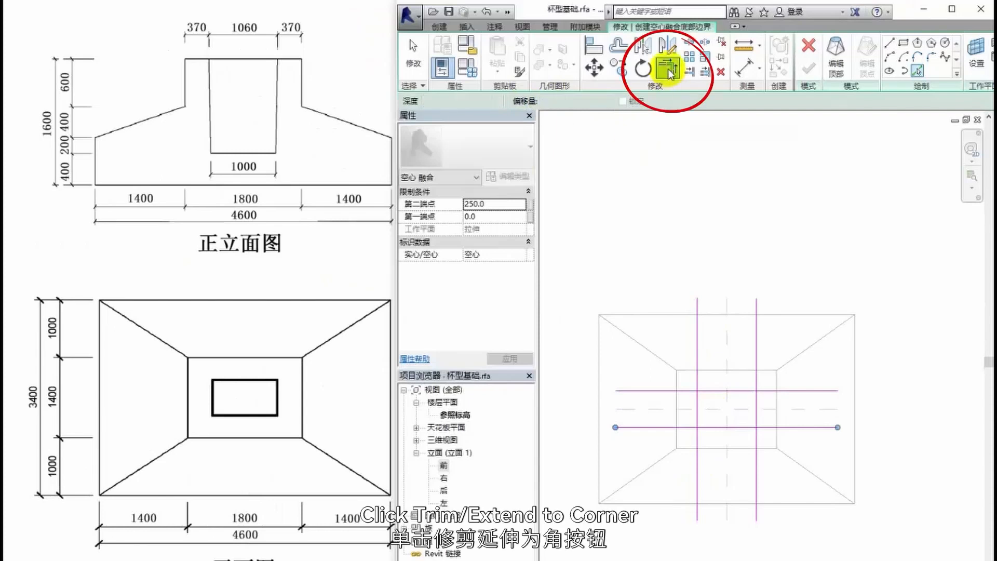
pyautogui.click(707, 394)
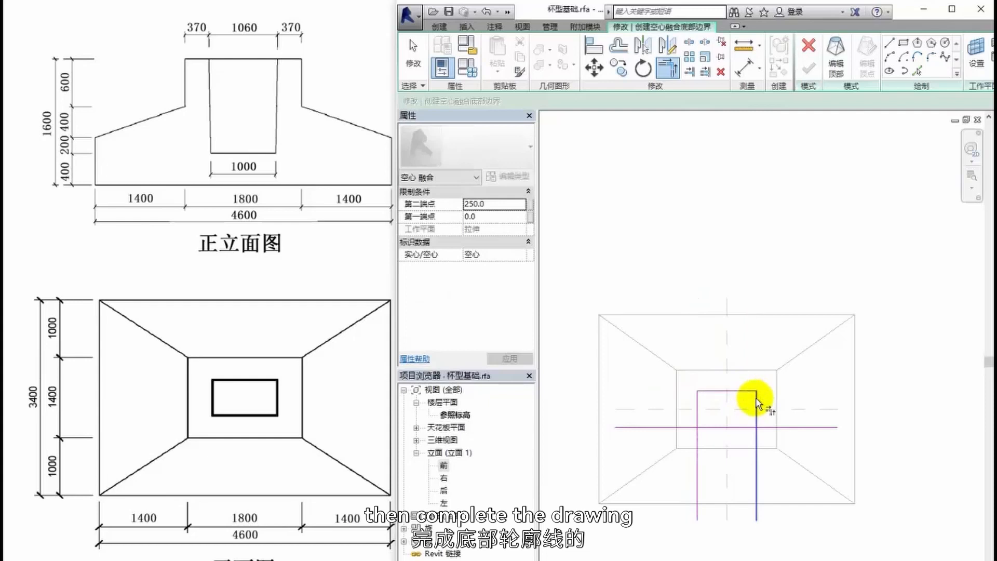
pyautogui.click(756, 400)
pyautogui.click(757, 414)
pyautogui.click(700, 428)
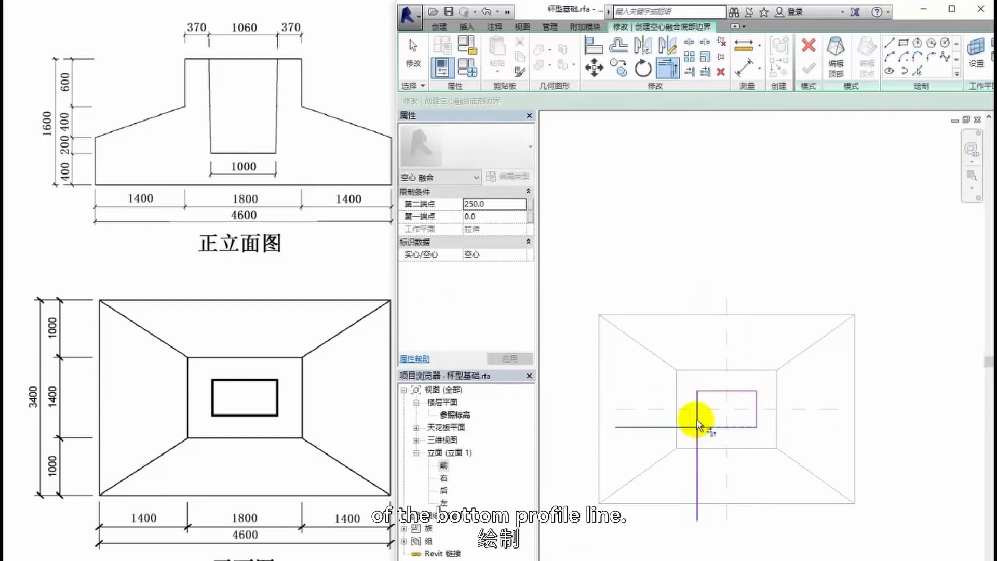
pyautogui.click(697, 426)
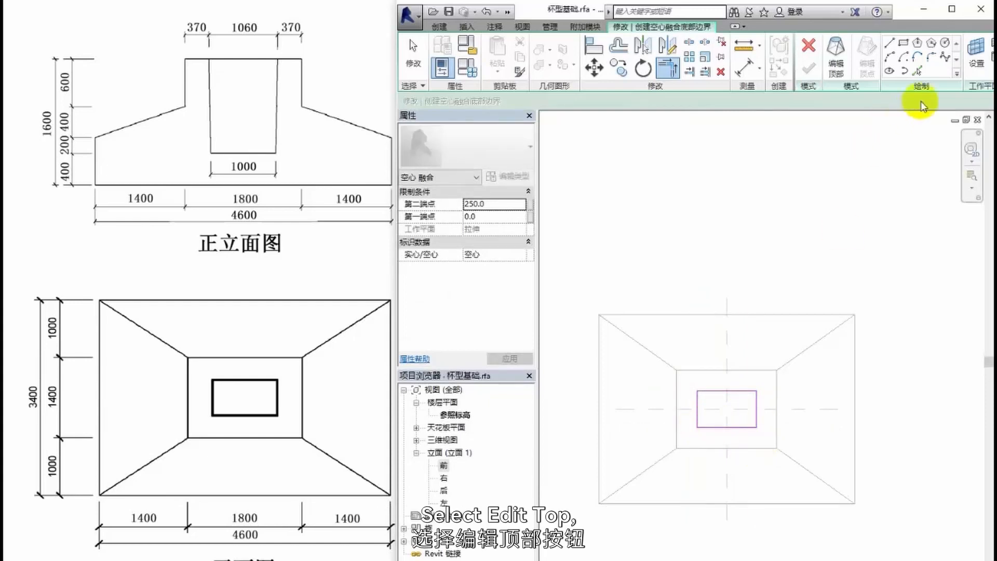
# - Switch to the void's top profile, pick the base block's top edge as work plane in the front elevation, and open the reference level floor plan
pyautogui.click(837, 60)
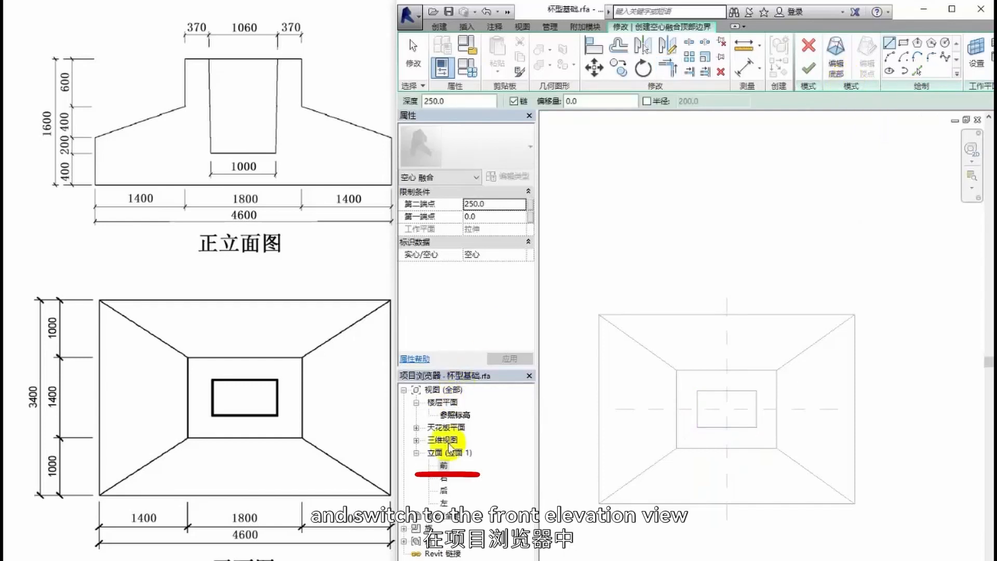
pyautogui.doubleClick(443, 465)
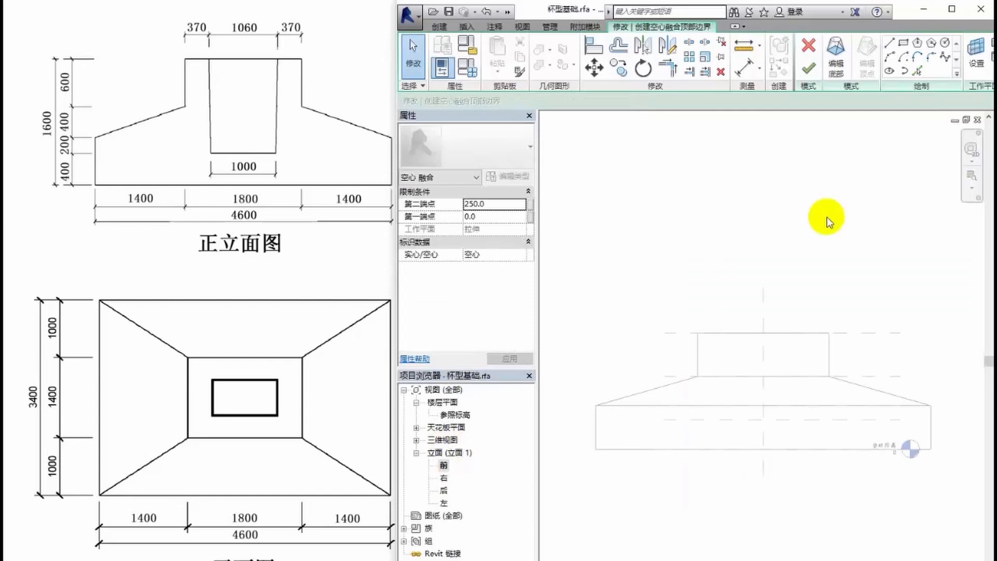
pyautogui.click(975, 67)
pyautogui.click(593, 343)
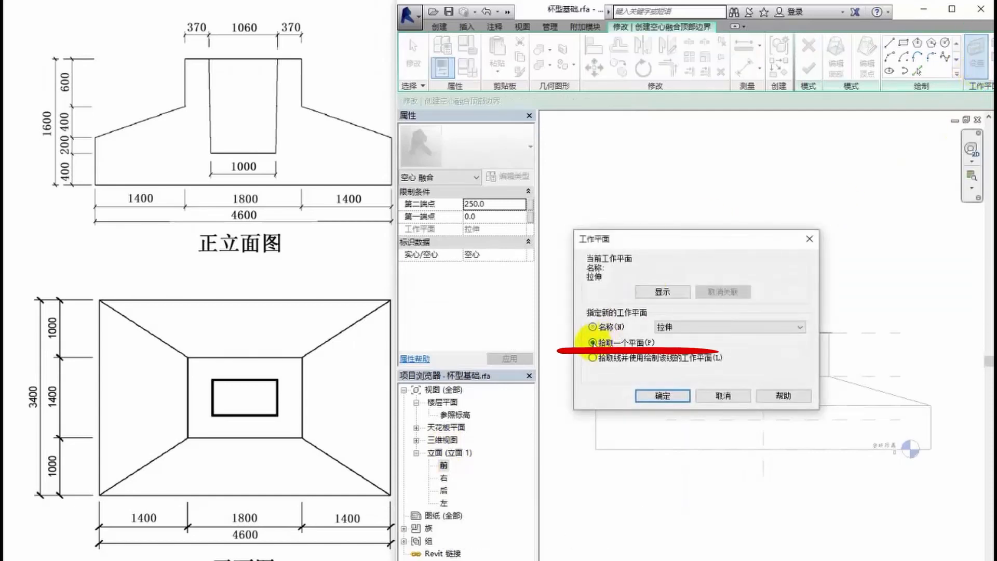
pyautogui.click(662, 396)
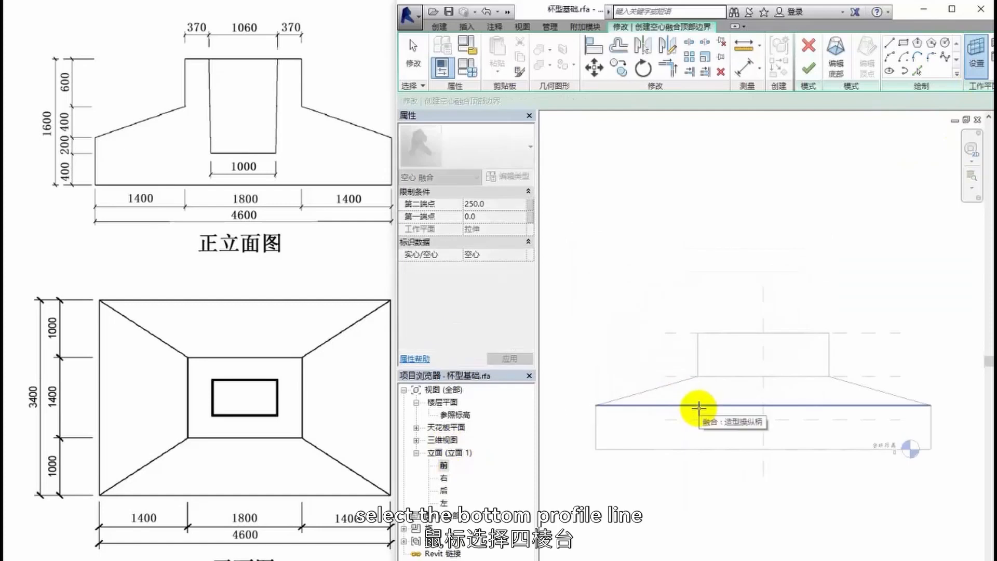
pyautogui.click(699, 408)
pyautogui.click(457, 109)
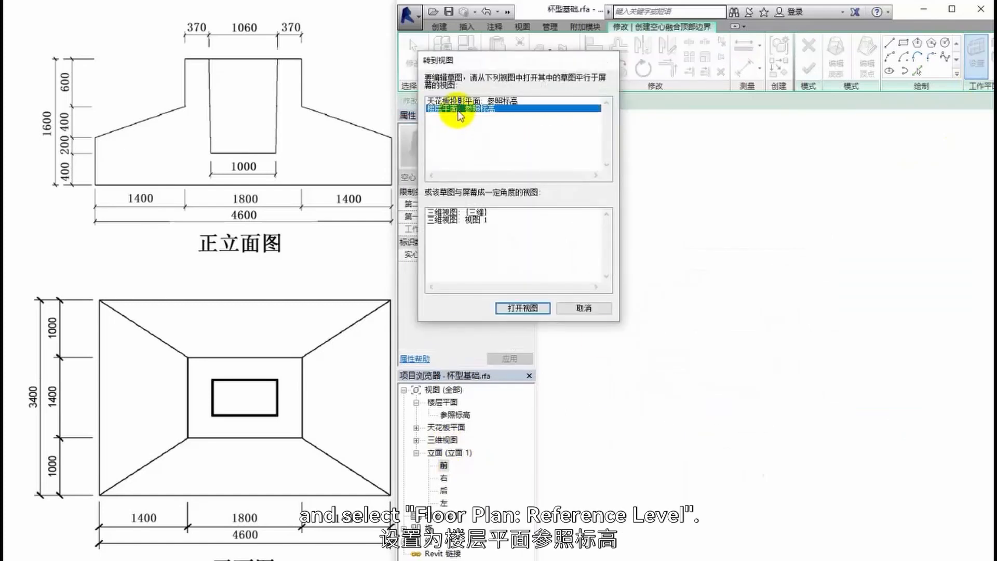
pyautogui.doubleClick(457, 110)
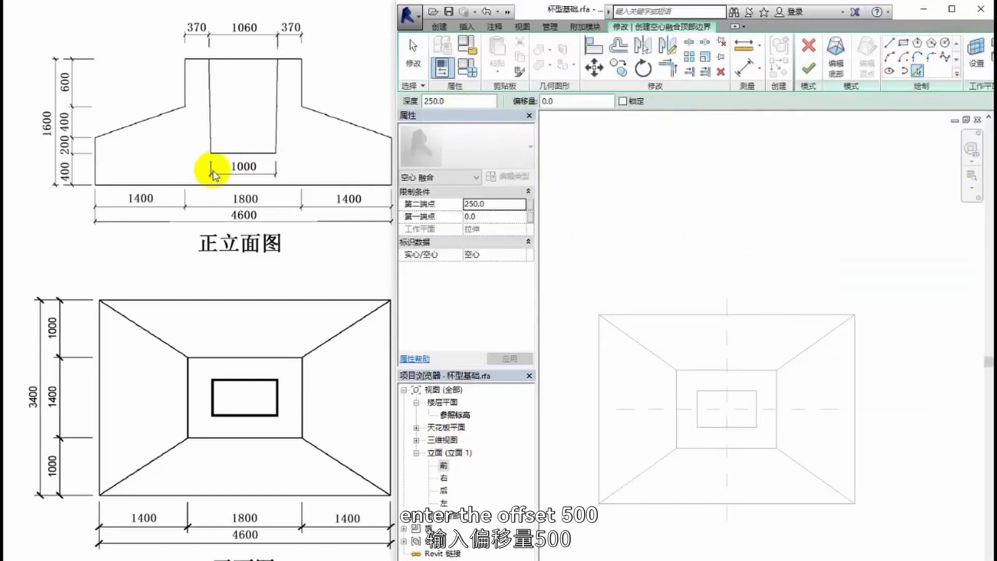
# - Draw the void's top profile lines offset 500 on both sides of the vertical centre plane and 300 on both sides of the horizontal one
pyautogui.click(728, 418)
pyautogui.click(173, 318)
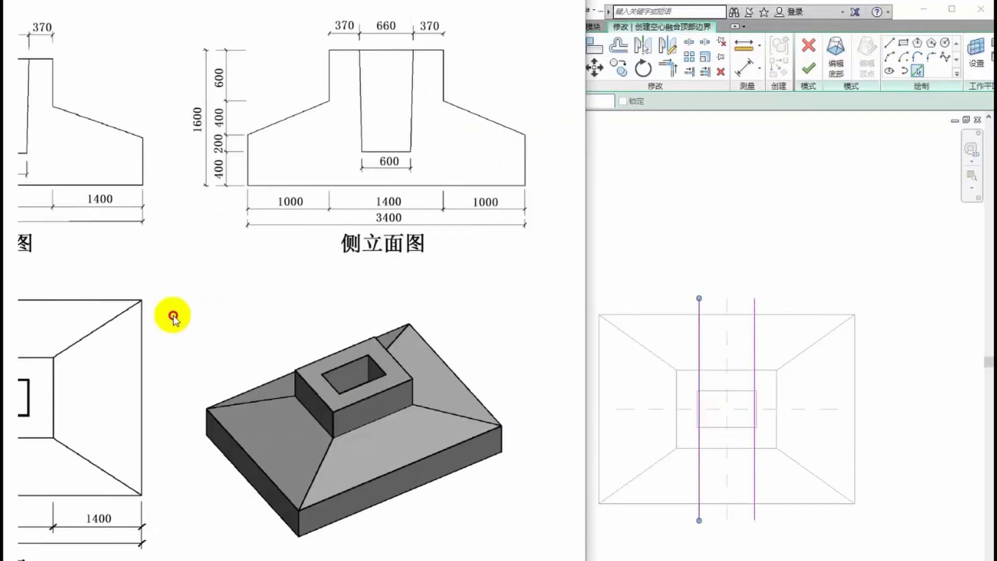
pyautogui.rightClick(783, 220)
pyautogui.click(708, 362)
pyautogui.moveTo(571, 102); pyautogui.dragTo(536, 103)
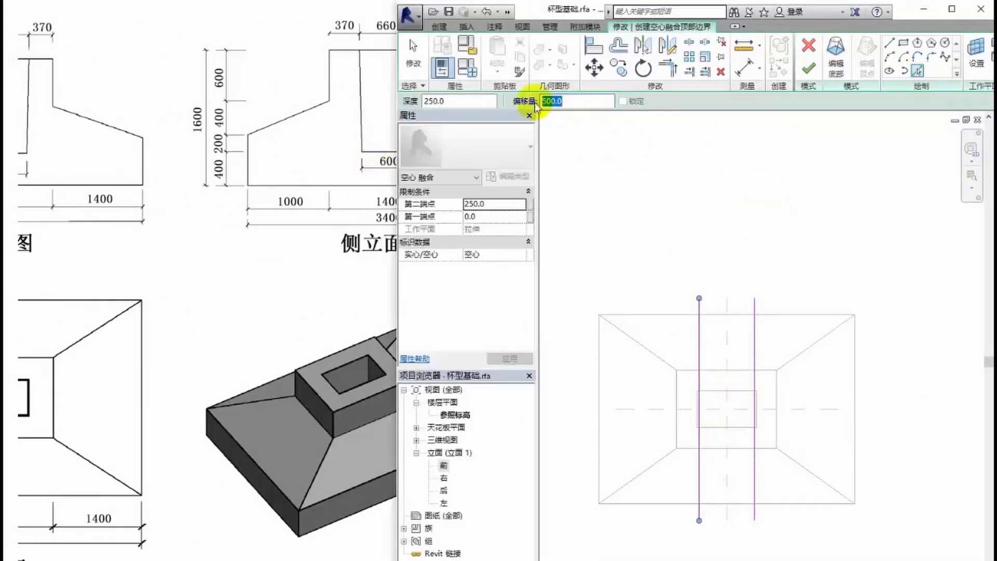
pyautogui.write('300.0')
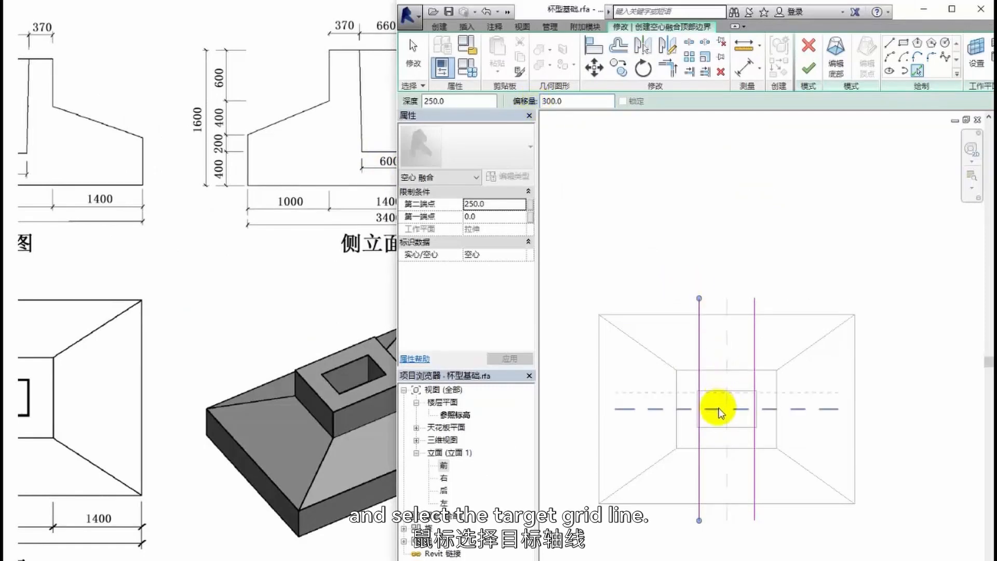
pyautogui.click(716, 416)
pyautogui.scroll(2, 722, 416)
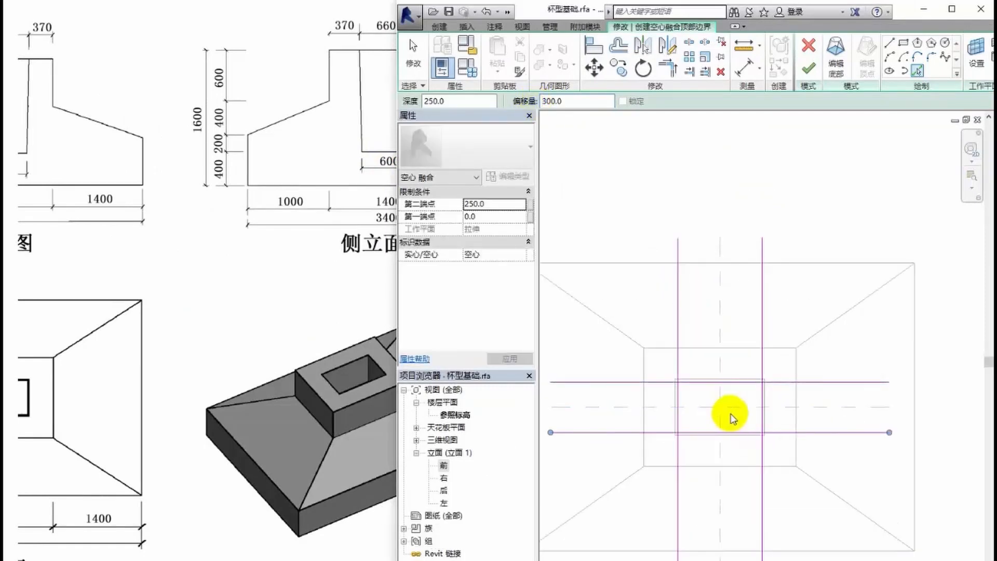
# - Trim the top profile lines to corners into a closed 1000 by 600 rectangle, and finish the void blend
pyautogui.click(669, 70)
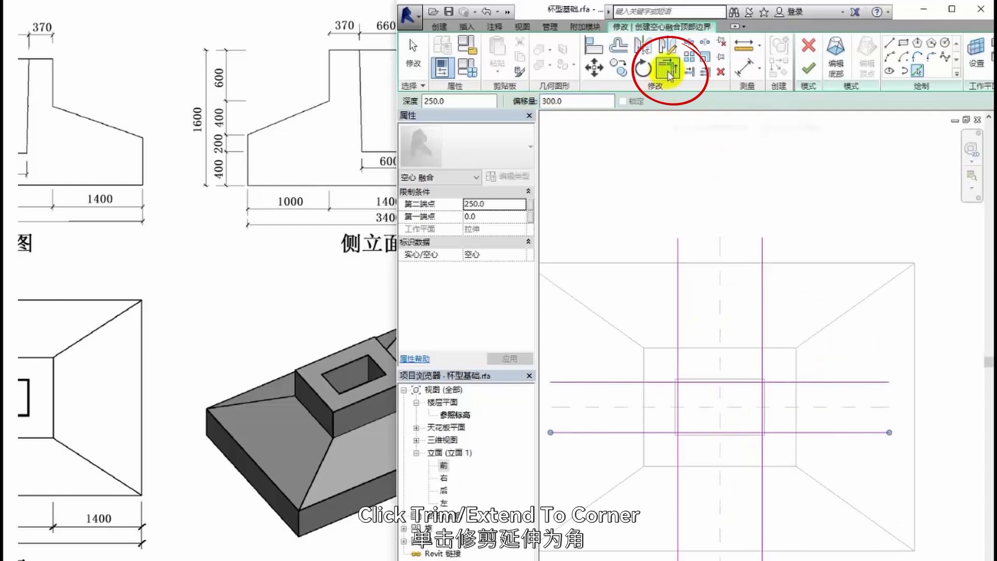
pyautogui.click(669, 71)
pyautogui.click(679, 400)
pyautogui.click(715, 384)
pyautogui.click(762, 399)
pyautogui.click(756, 384)
pyautogui.click(678, 415)
pyautogui.click(684, 431)
pyautogui.click(762, 418)
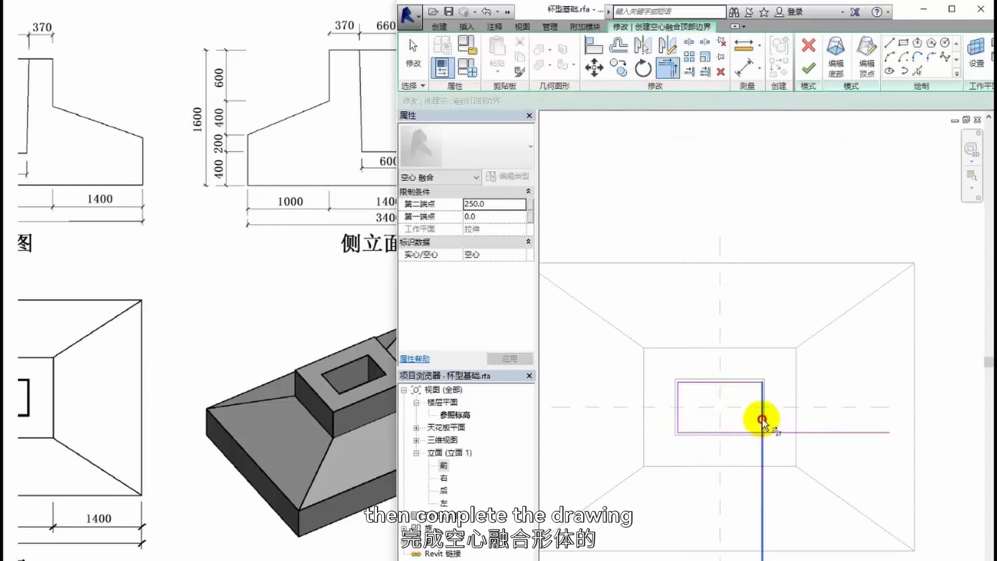
pyautogui.click(755, 432)
pyautogui.scroll(-1, 789, 406)
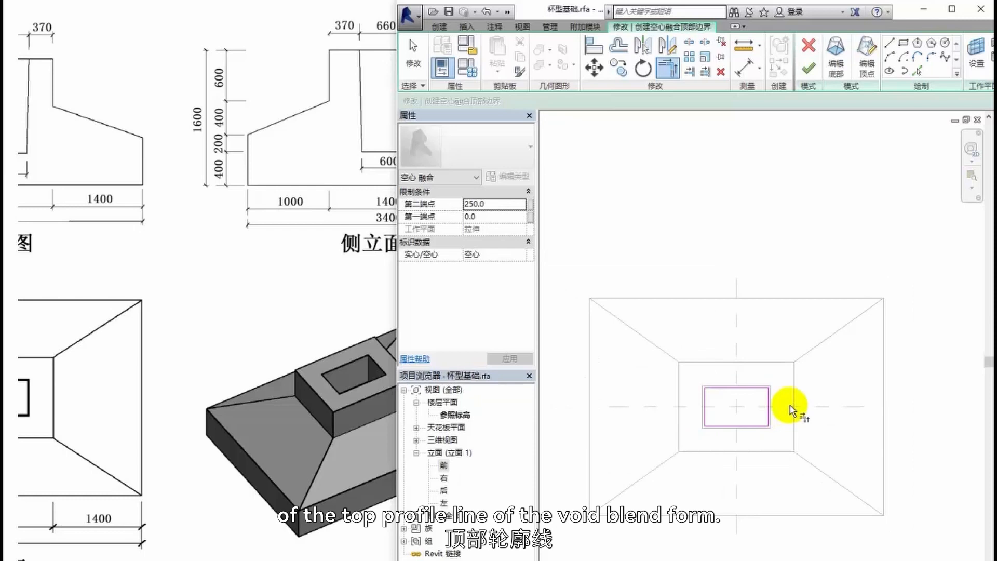
pyautogui.click(809, 69)
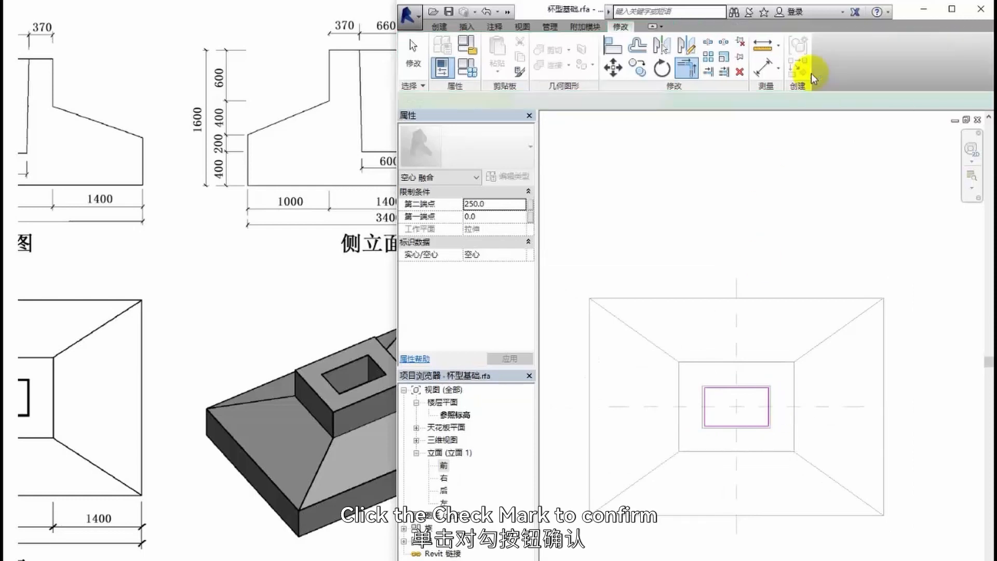
# - Select the void blend in the default 3D view, and in the front elevation stretch its bottom down to the lower reference plane inside the base block
pyautogui.click(510, 12)
pyautogui.click(612, 33)
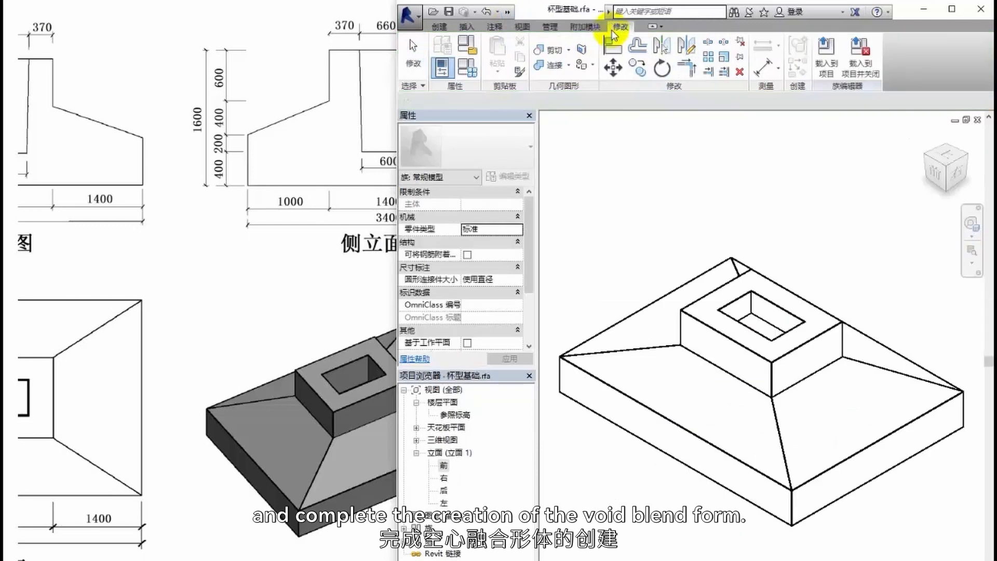
pyautogui.keyDown('shift'); pyautogui.moveTo(799, 369); pyautogui.dragTo(953, 463, button='middle'); pyautogui.keyUp('shift')
pyautogui.doubleClick(443, 466)
pyautogui.click(764, 357)
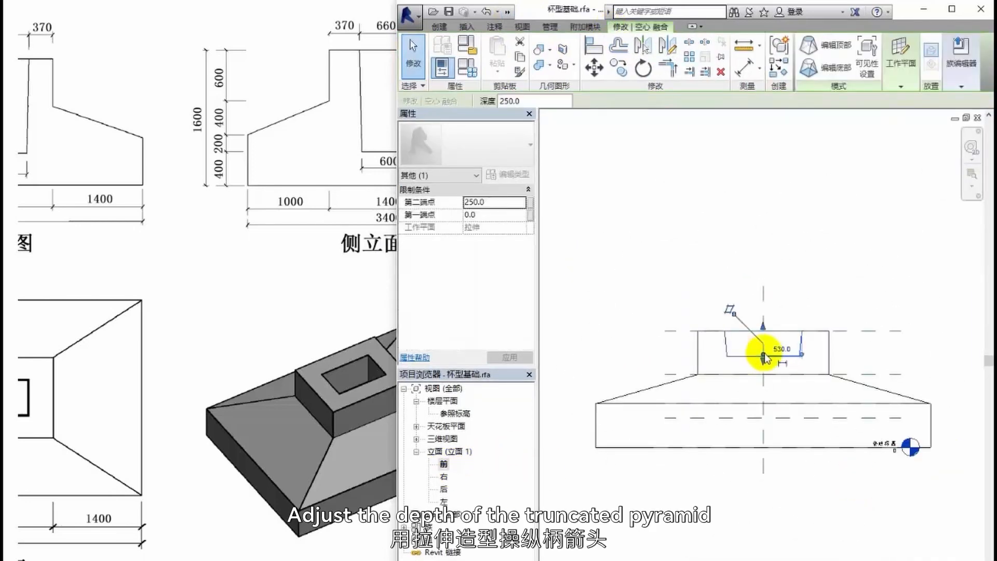
pyautogui.moveTo(763, 359); pyautogui.dragTo(765, 417)
pyautogui.moveTo(130, 270); pyautogui.dragTo(379, 289)
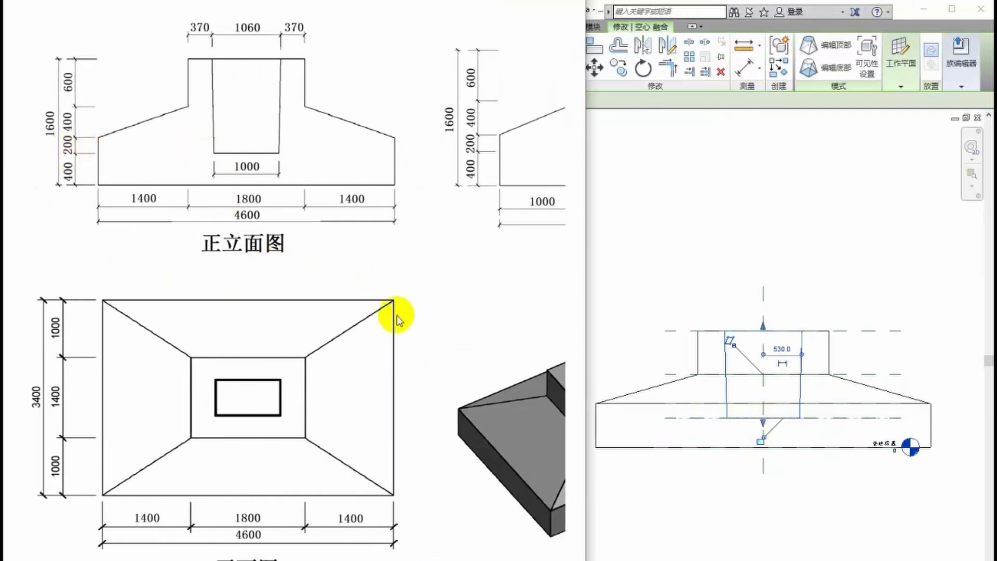
# - Show the completed foundation in the default 3D view and open the visual style choices
pyautogui.click(762, 448)
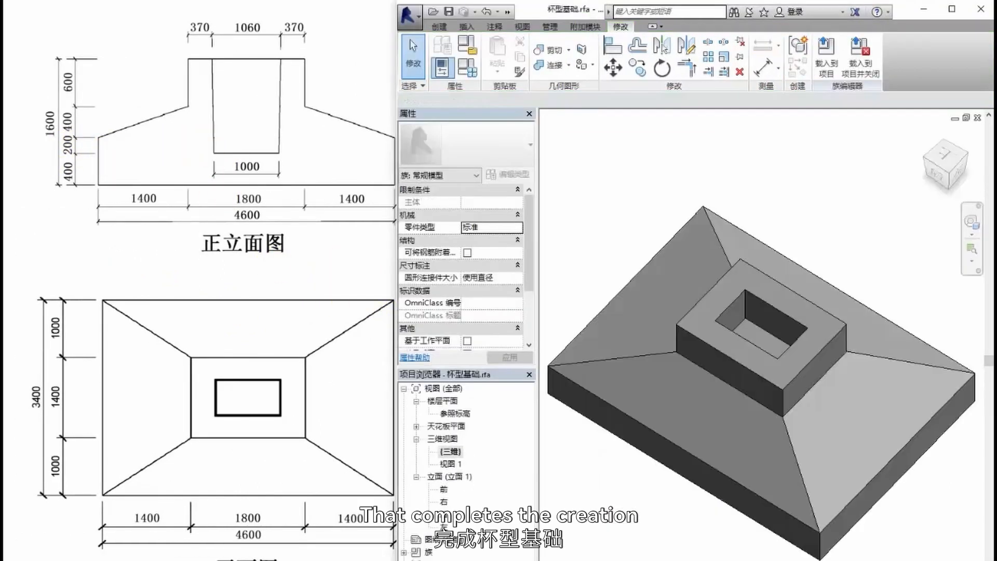
pyautogui.moveTo(730, 559)
pyautogui.keyDown('shift'); pyautogui.mouseDown(button='middle')
pyautogui.moveTo(705, 552)
pyautogui.moveTo(684, 515)
pyautogui.moveTo(719, 542)
pyautogui.moveTo(721, 559)
pyautogui.mouseUp(button='middle'); pyautogui.keyUp('shift')
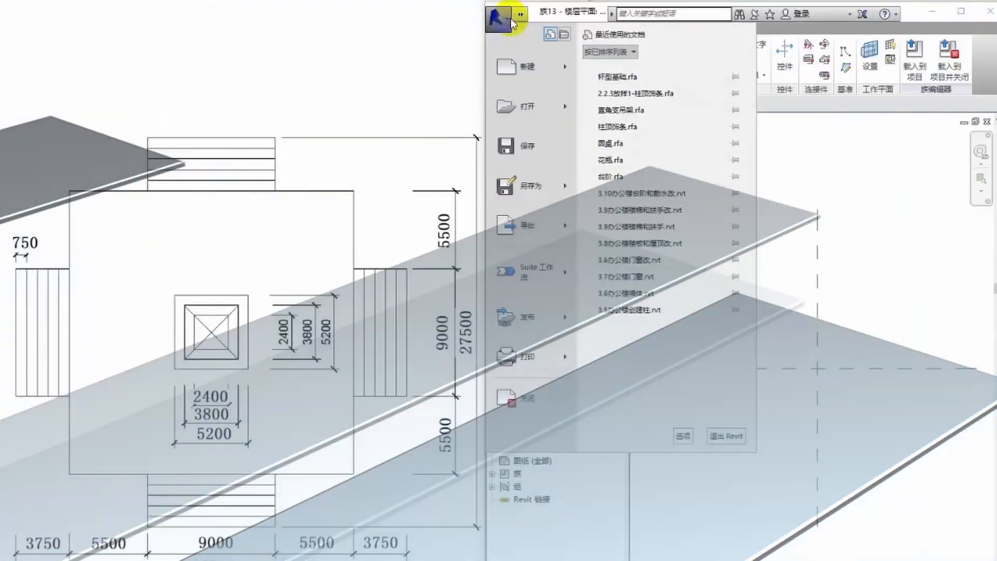
# - Create a new family from the 公制常规模型.rft generic model template
pyautogui.moveTo(572, 67)
pyautogui.click(619, 107)
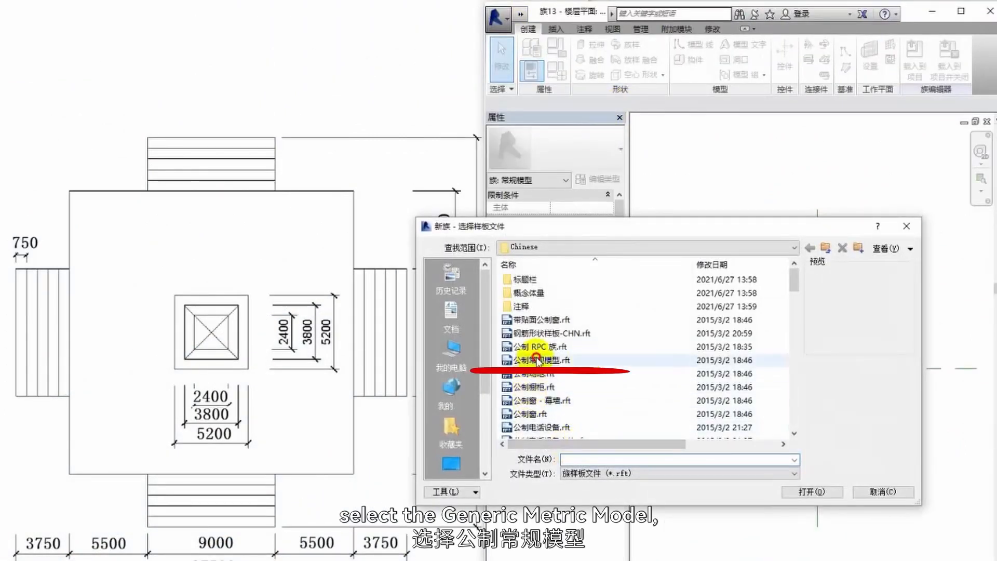
pyautogui.click(536, 360)
pyautogui.click(808, 491)
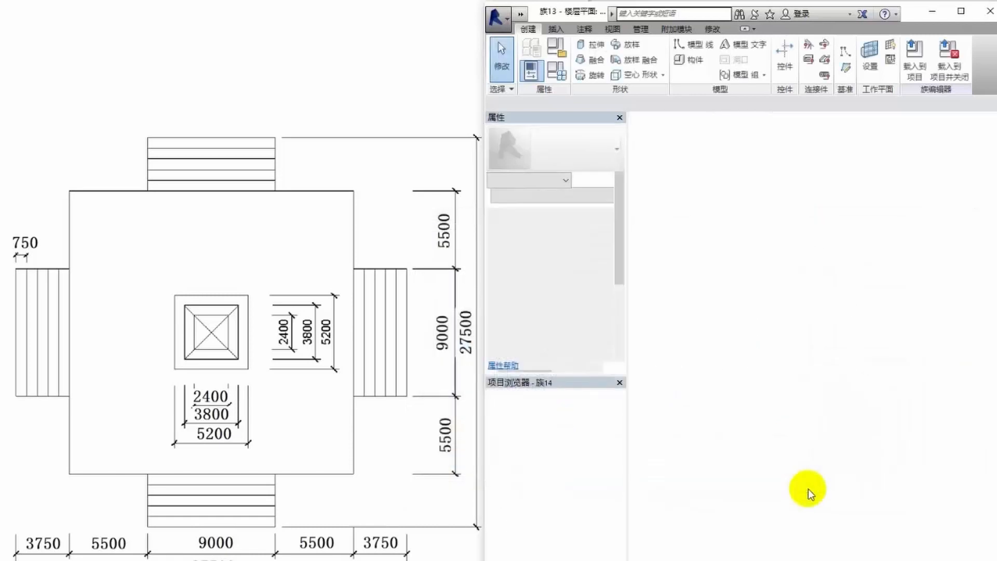
# - Save the new family in the documents folder under the name 纪念碑
pyautogui.click(496, 18)
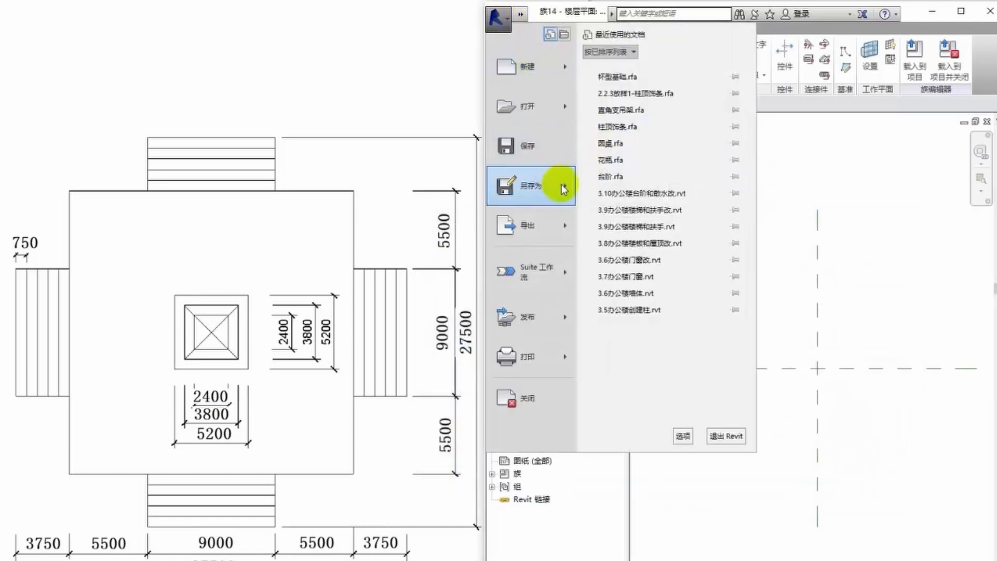
pyautogui.moveTo(563, 189)
pyautogui.click(645, 128)
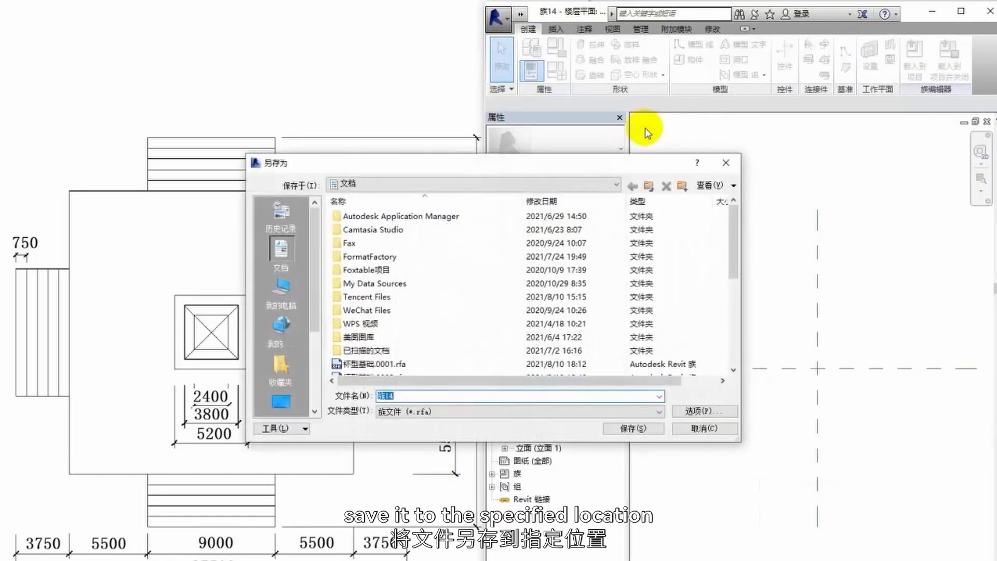
pyautogui.write('jinianbai')
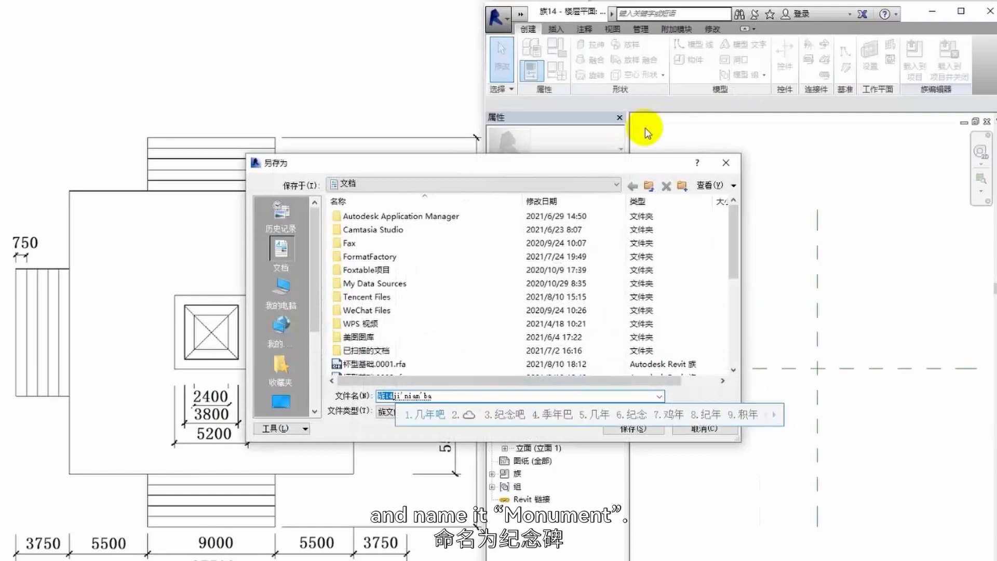
pyautogui.press('BackSpace')
pyautogui.press('BackSpace')
pyautogui.write('ei')
pyautogui.press('space')
pyautogui.press('Return')
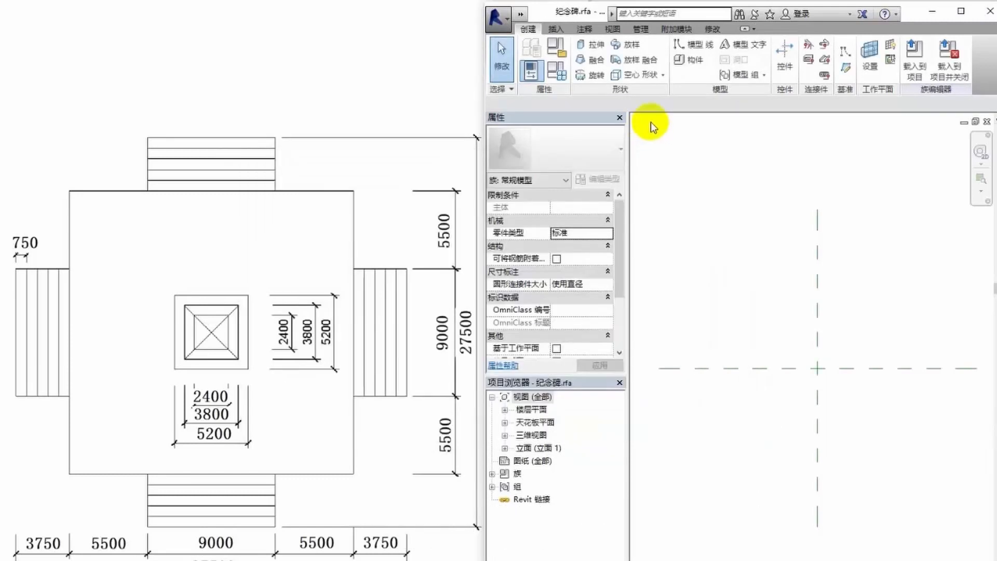
# - In the front elevation, place reference planes offset 4500 on both sides of the vertical centre plane by picking lines
pyautogui.click(504, 447)
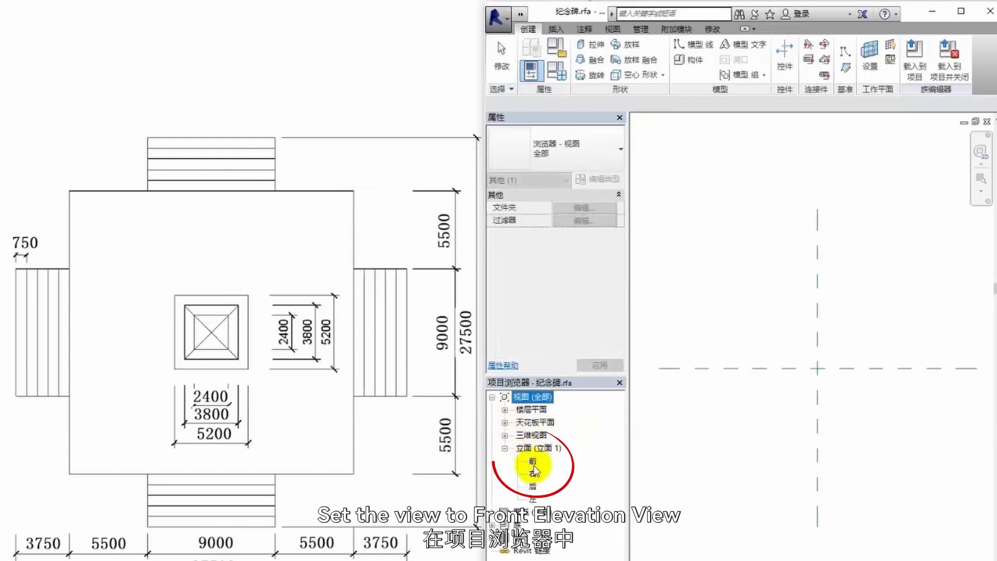
pyautogui.click(533, 463)
pyautogui.doubleClick(533, 462)
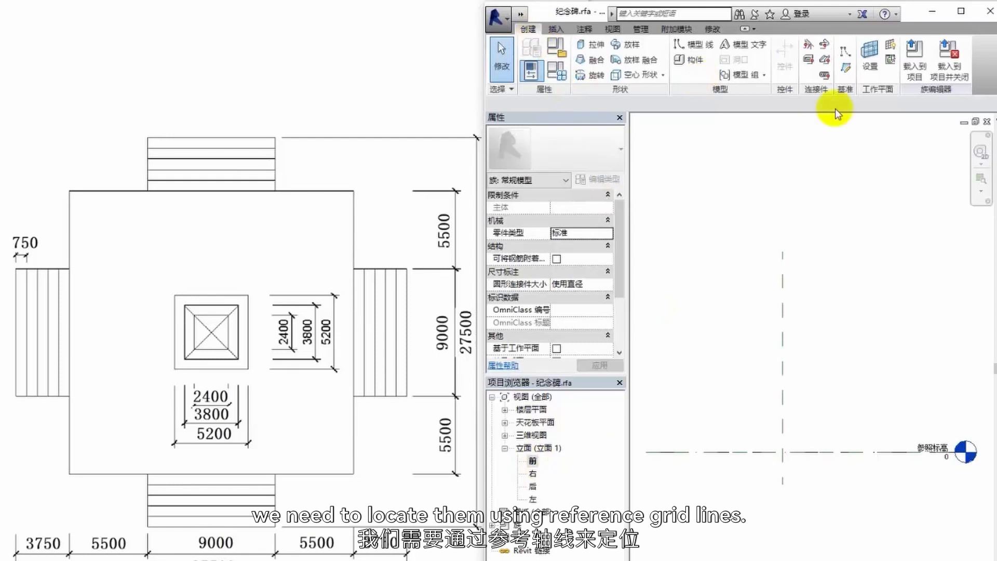
pyautogui.click(846, 73)
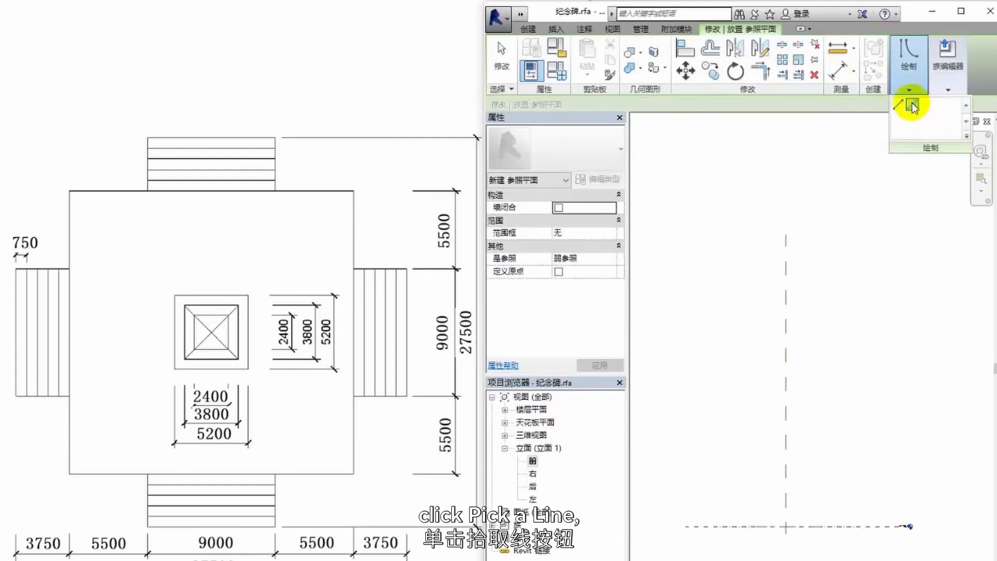
pyautogui.click(912, 107)
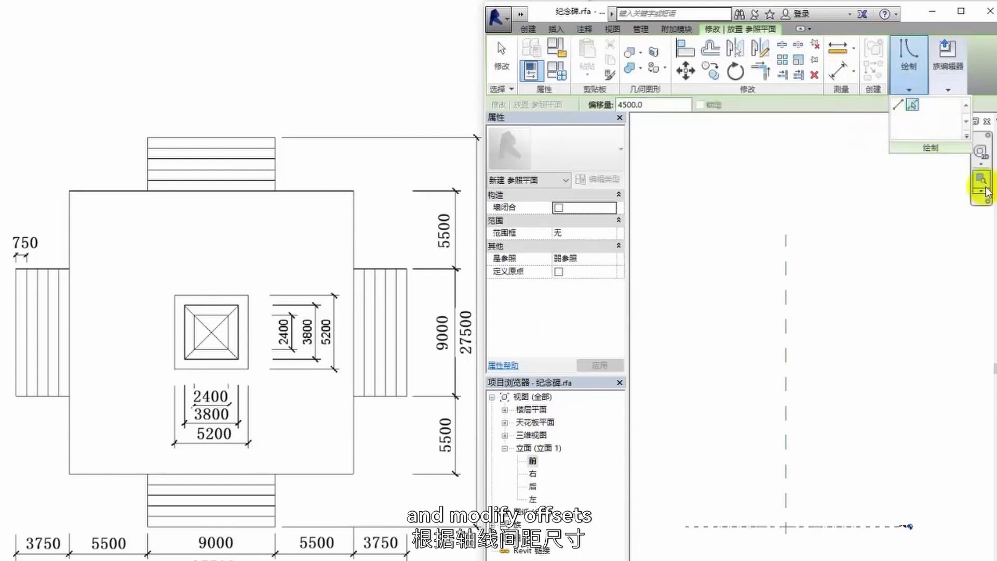
pyautogui.click(788, 360)
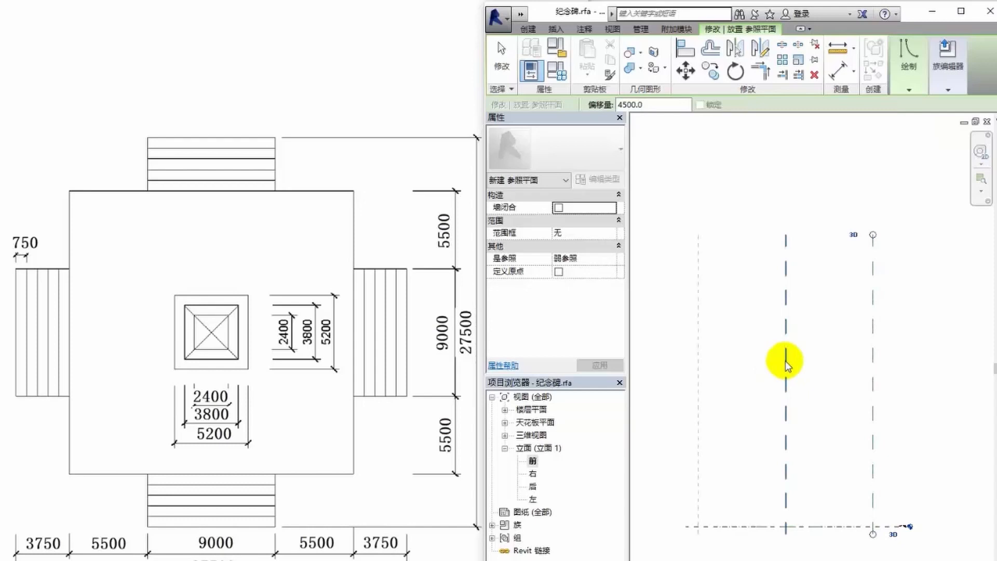
pyautogui.click(784, 360)
# - Add vertical reference planes offset 5500 outward from the two planes beside the centre plane
pyautogui.scroll(-3, 784, 364)
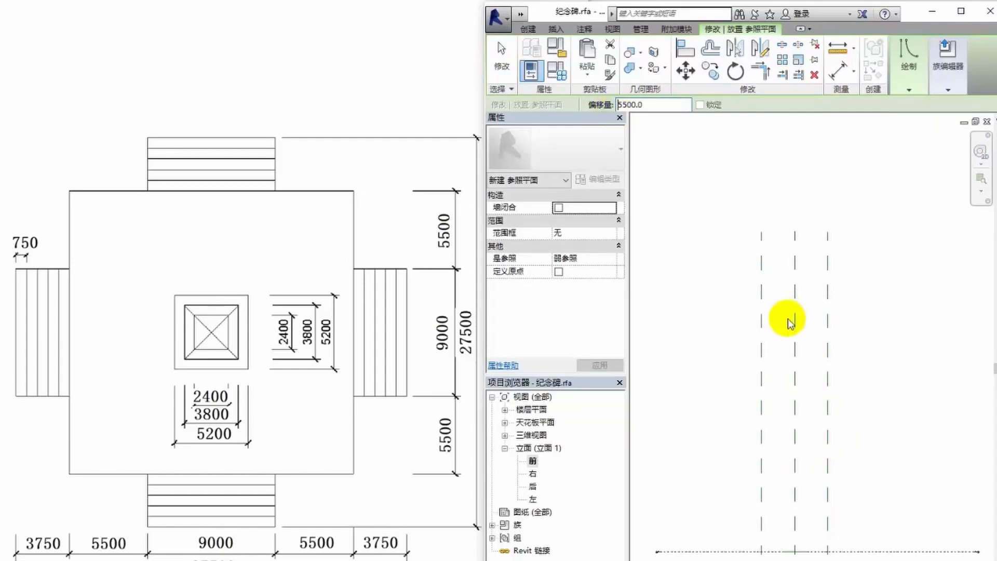
pyautogui.click(832, 390)
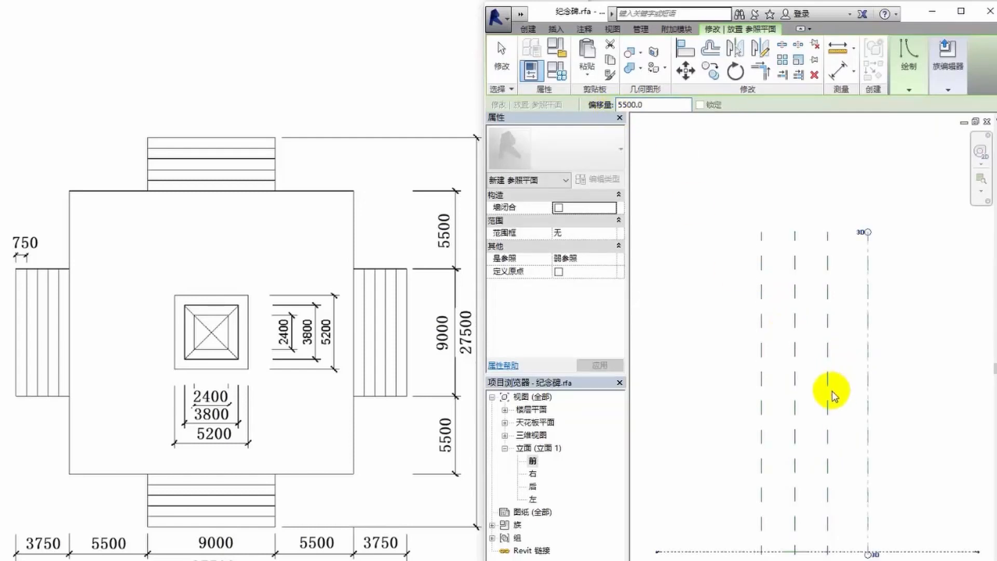
pyautogui.click(759, 387)
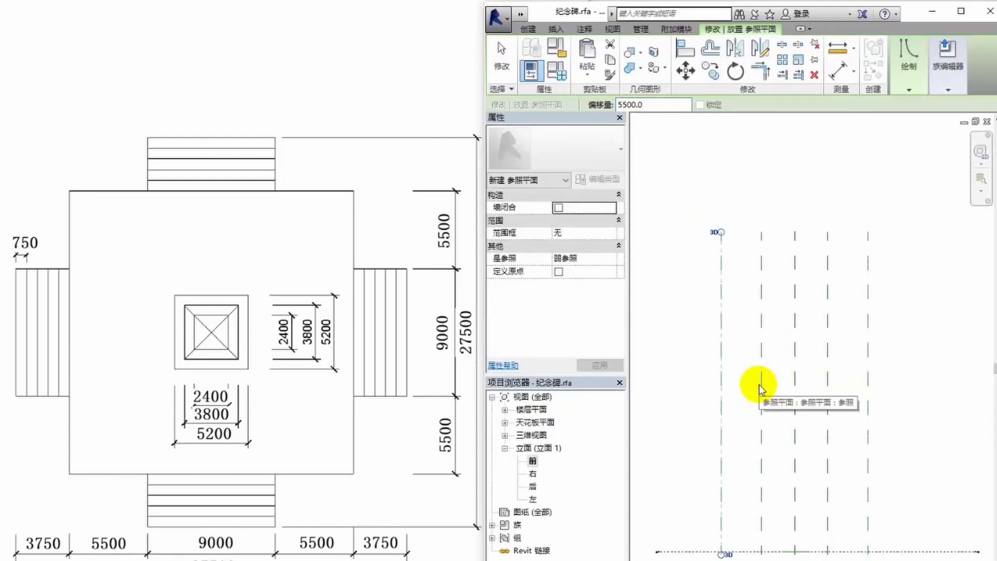
# - Place a horizontal reference plane 1800 above the reference level and another 3000 above that one
pyautogui.moveTo(665, 105); pyautogui.dragTo(593, 110)
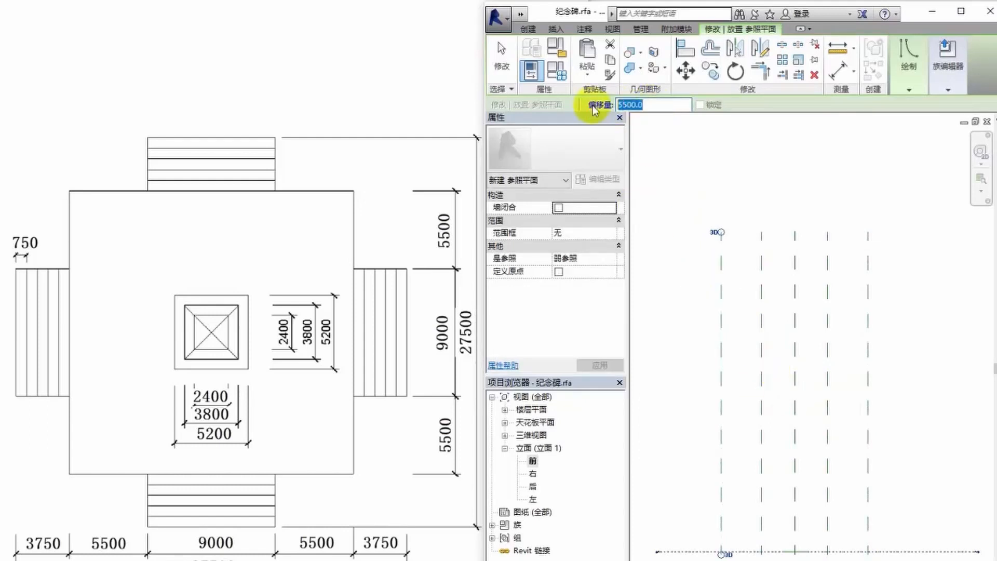
pyautogui.write('1800')
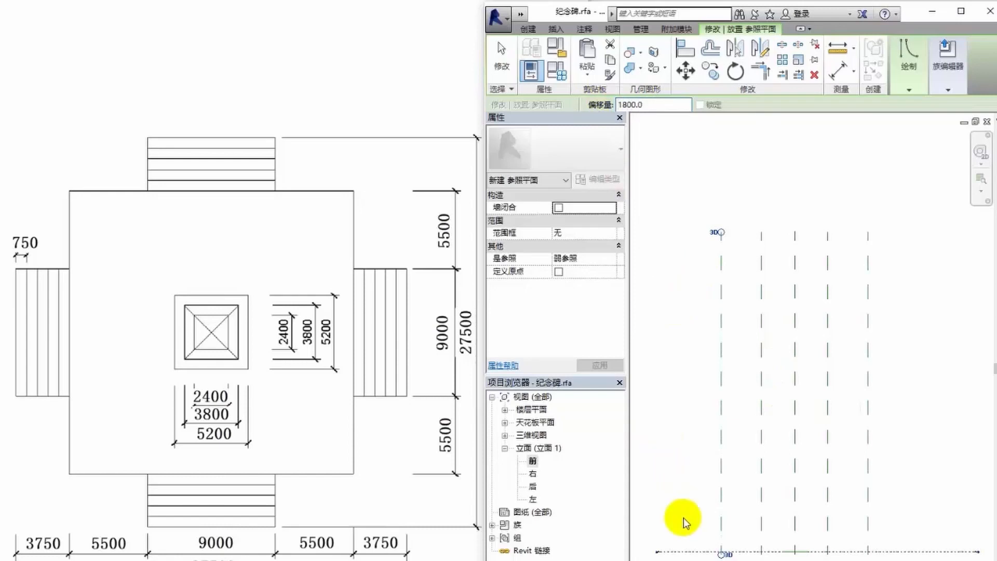
pyautogui.click(688, 553)
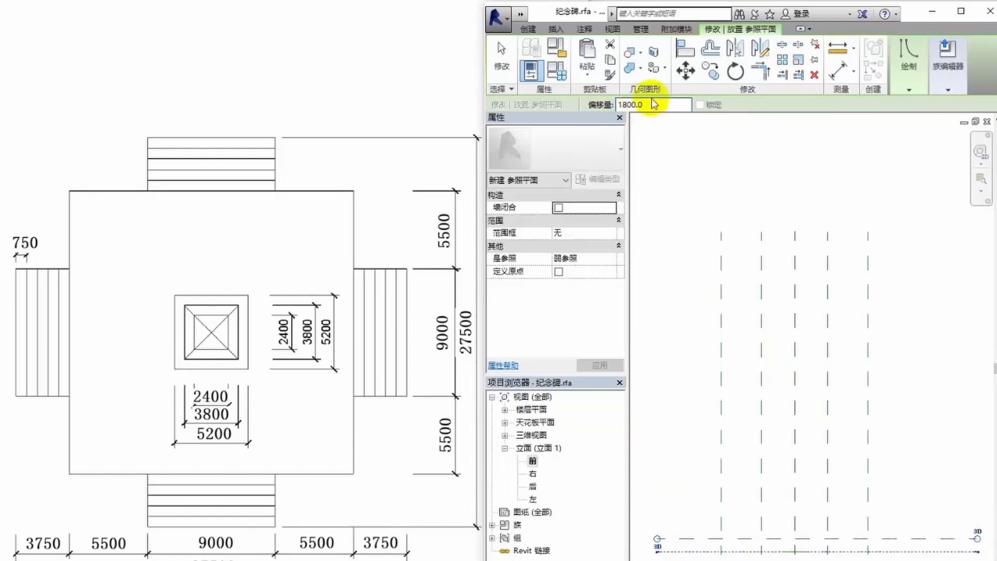
pyautogui.moveTo(644, 105); pyautogui.dragTo(601, 107)
pyautogui.write('3')
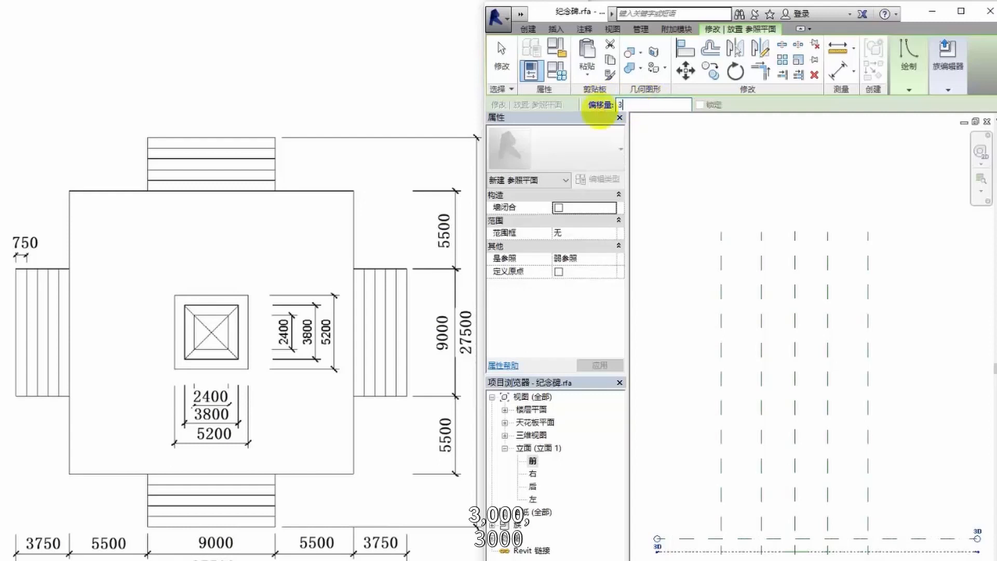
pyautogui.write('000')
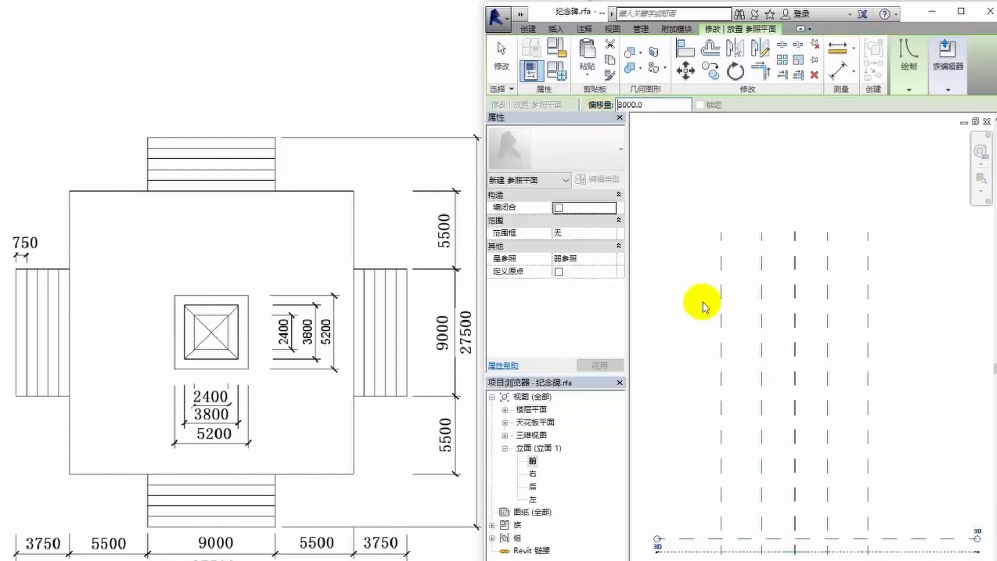
pyautogui.click(710, 543)
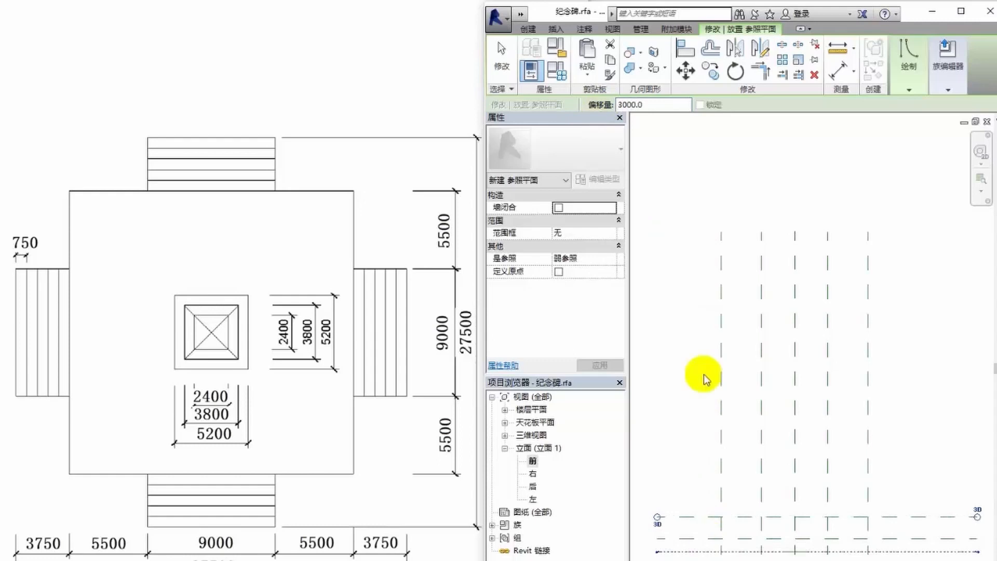
# - Add a horizontal reference plane 19000 above the uppermost one and a further plane 1600 above it
pyautogui.moveTo(670, 105); pyautogui.dragTo(620, 106)
pyautogui.write('19')
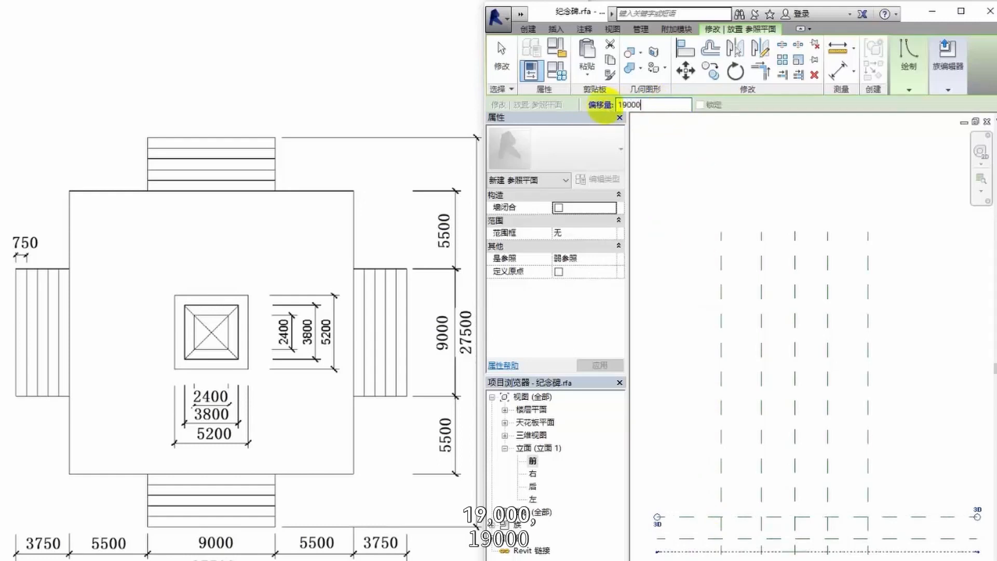
pyautogui.press('Return')
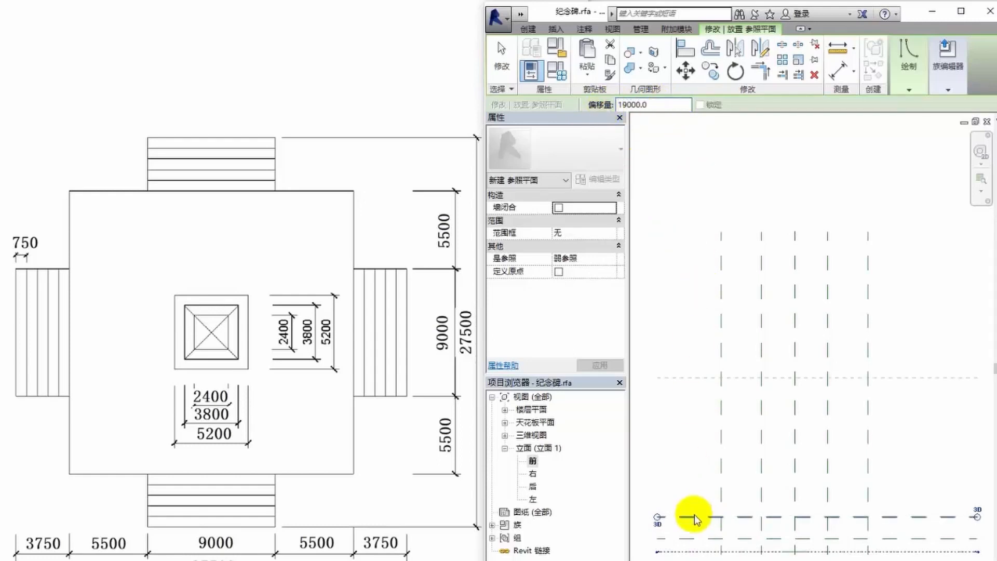
pyautogui.click(694, 515)
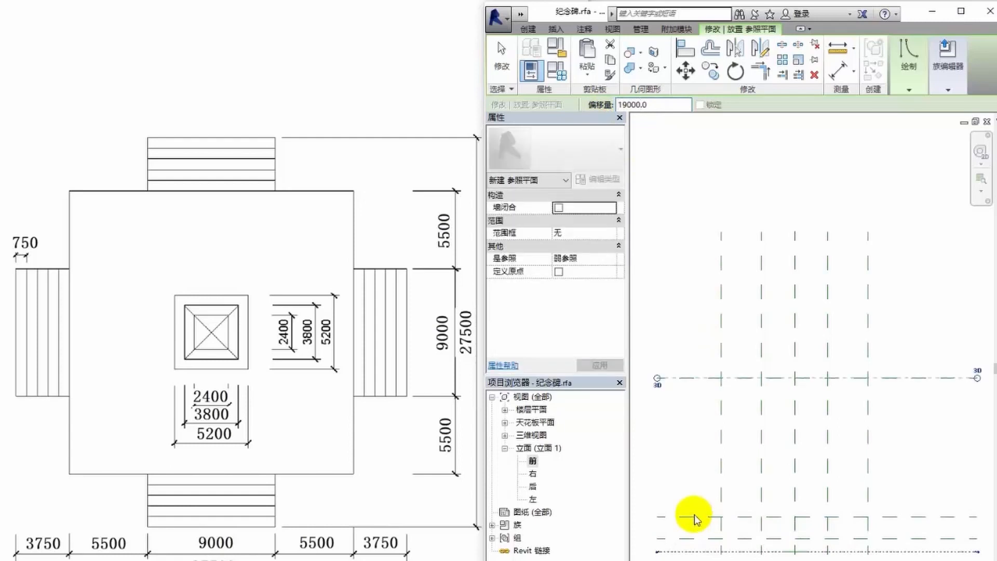
pyautogui.moveTo(651, 104); pyautogui.dragTo(618, 107)
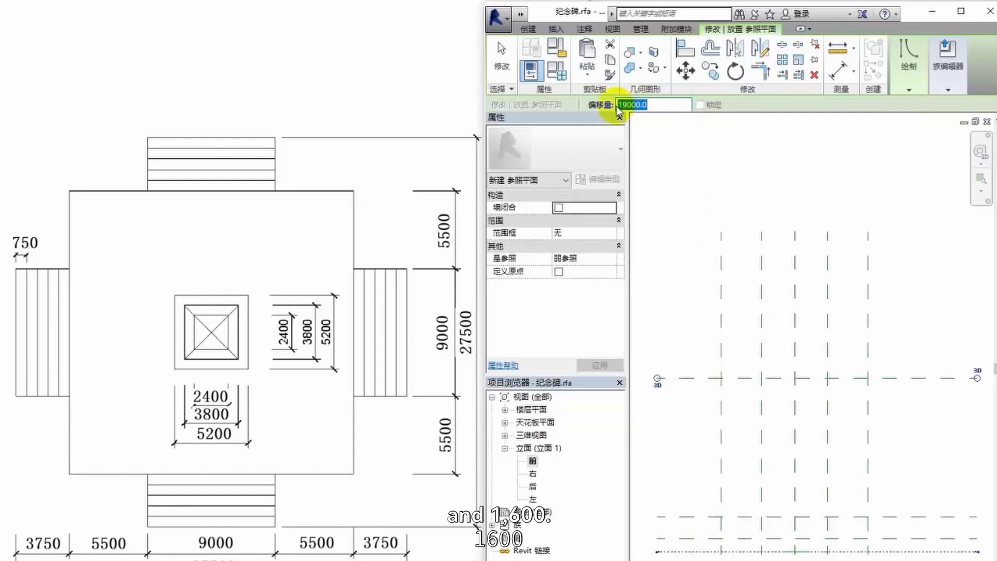
pyautogui.write('1600')
pyautogui.press('Return')
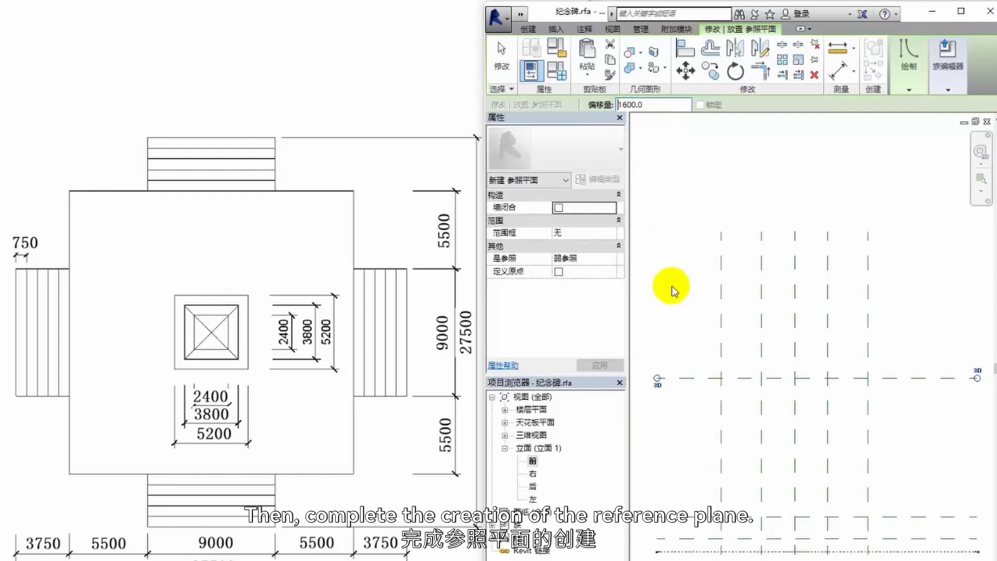
pyautogui.click(690, 379)
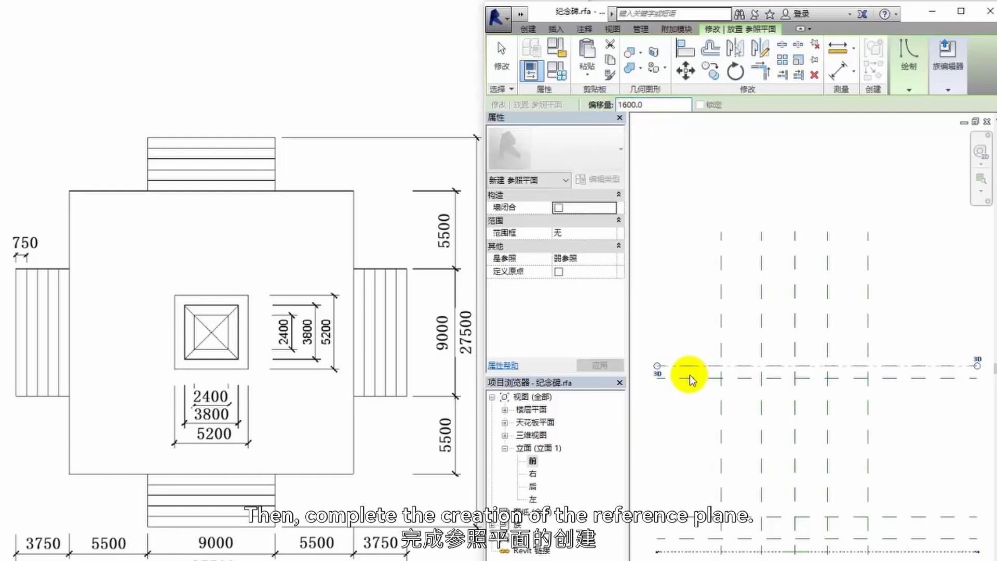
# - Start an extrusion in the 参照标高 floor plan and pick four sketch lines offset 10000 on both sides of the two centre planes
pyautogui.scroll(2, 808, 436)
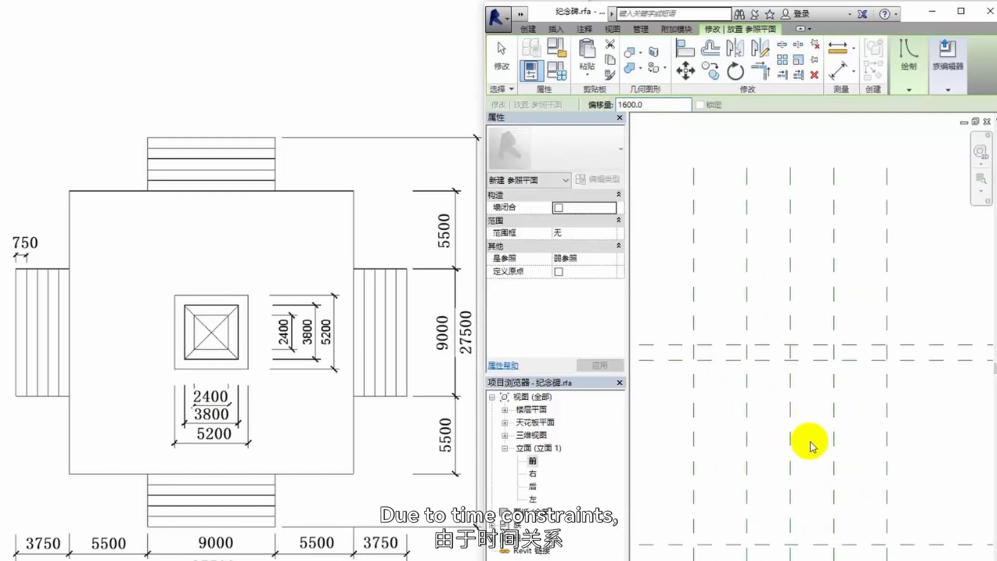
pyautogui.moveTo(820, 449); pyautogui.dragTo(852, 363, button='middle')
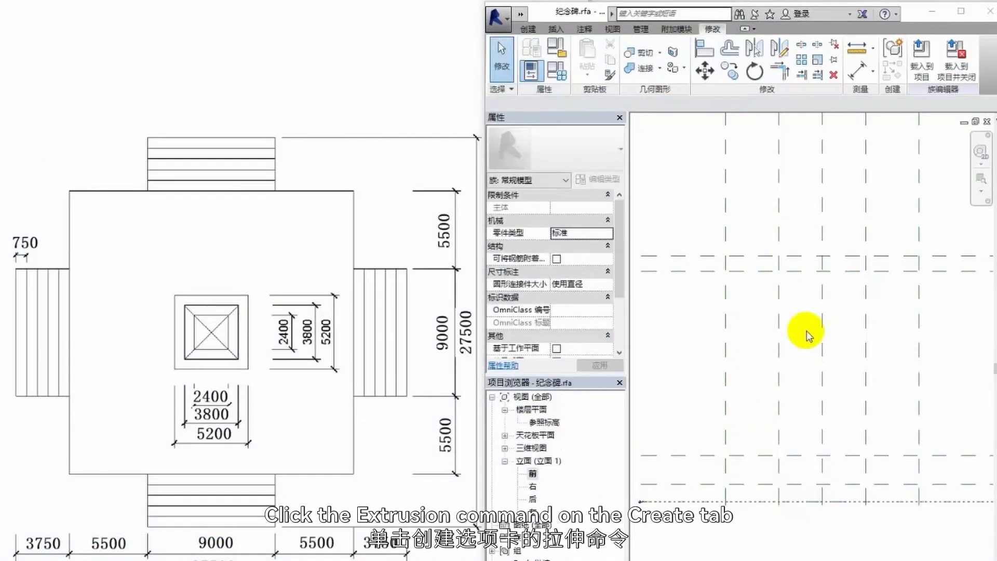
pyautogui.click(528, 28)
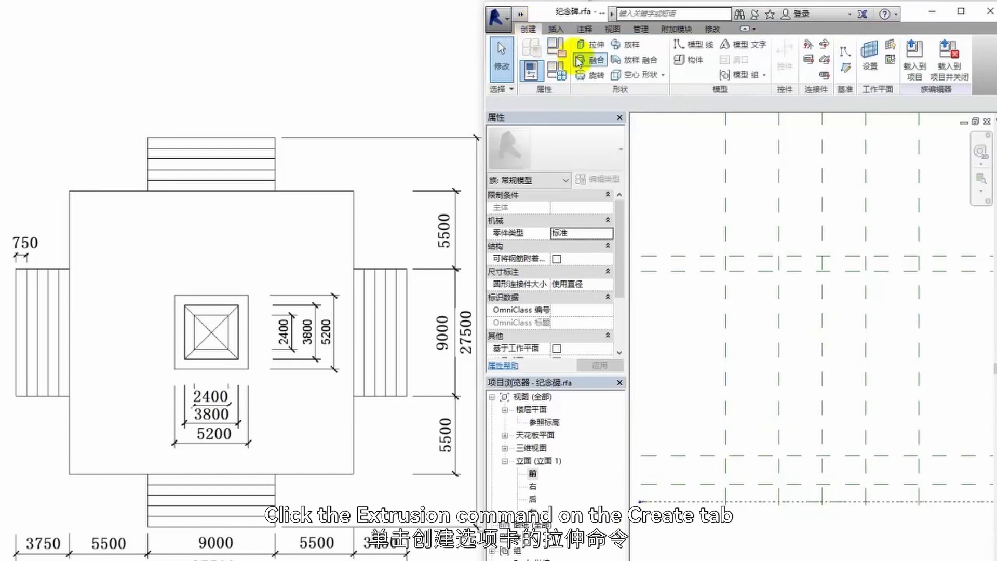
pyautogui.click(592, 46)
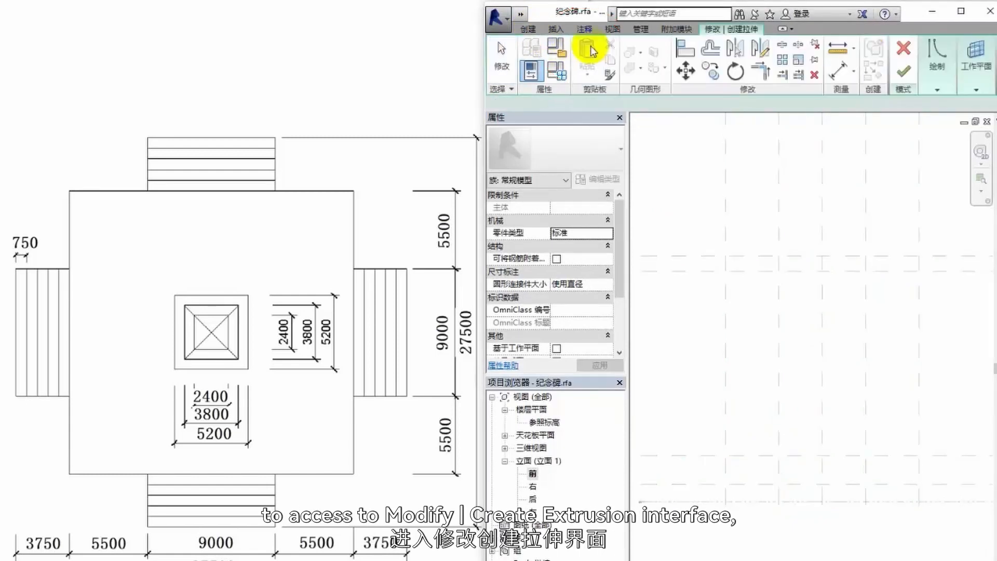
pyautogui.doubleClick(544, 423)
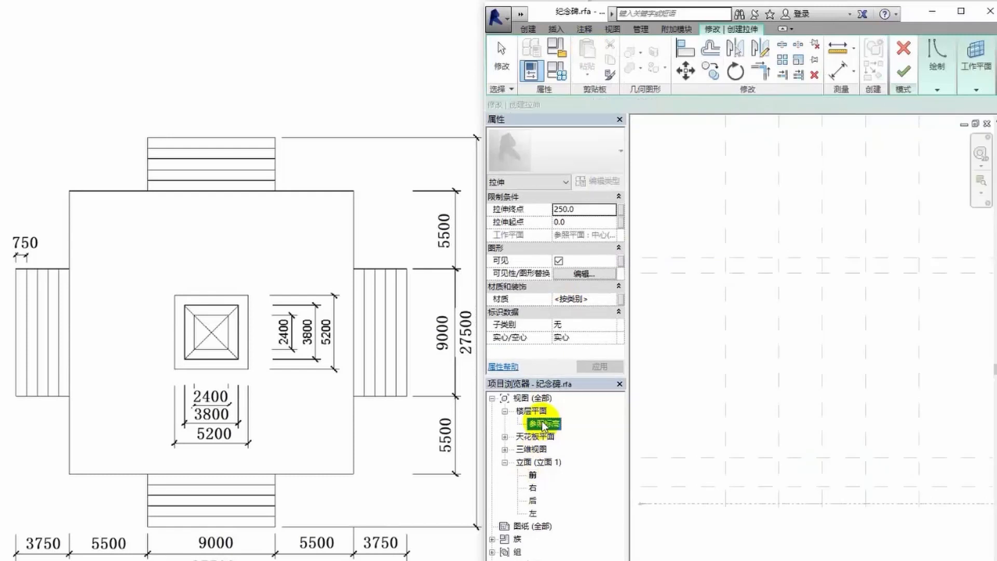
pyautogui.click(935, 96)
pyautogui.click(954, 133)
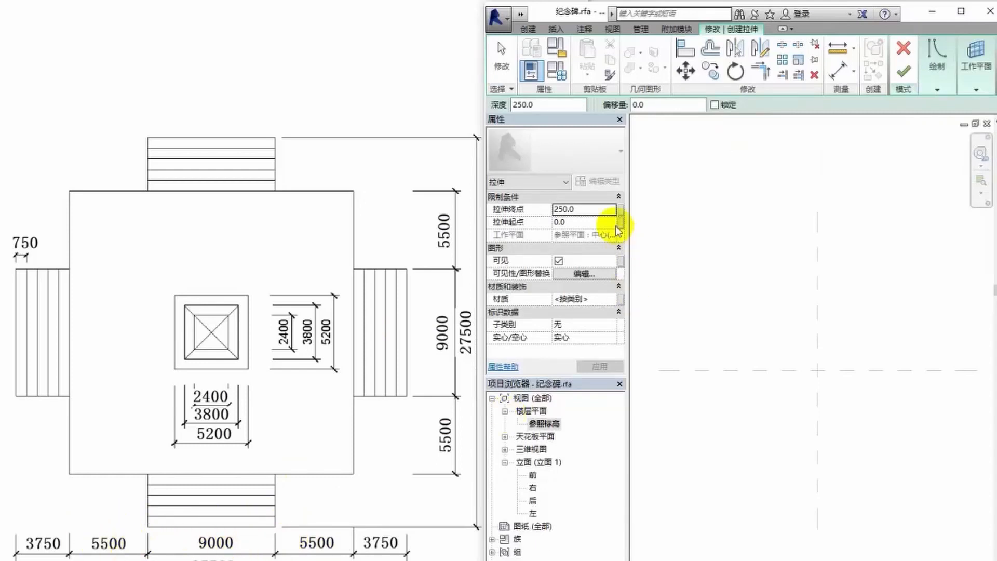
pyautogui.click(640, 105)
pyautogui.write('10000')
pyautogui.press('Return')
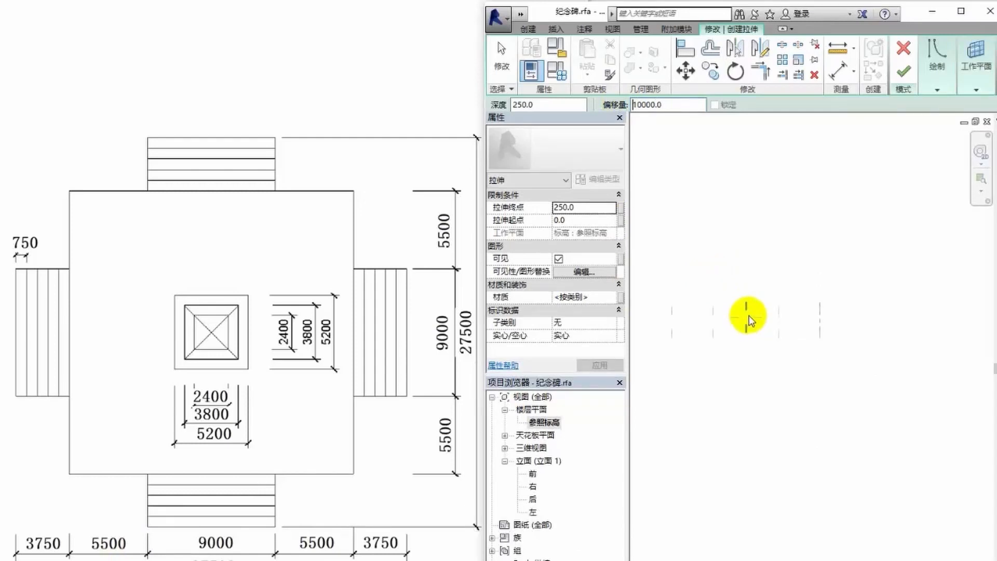
pyautogui.click(749, 317)
pyautogui.click(747, 310)
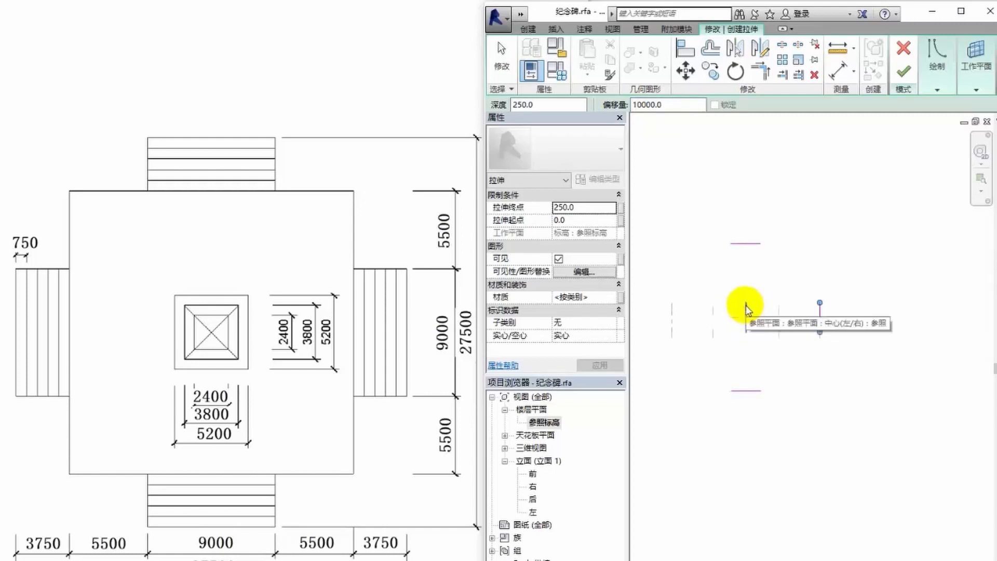
pyautogui.click(746, 309)
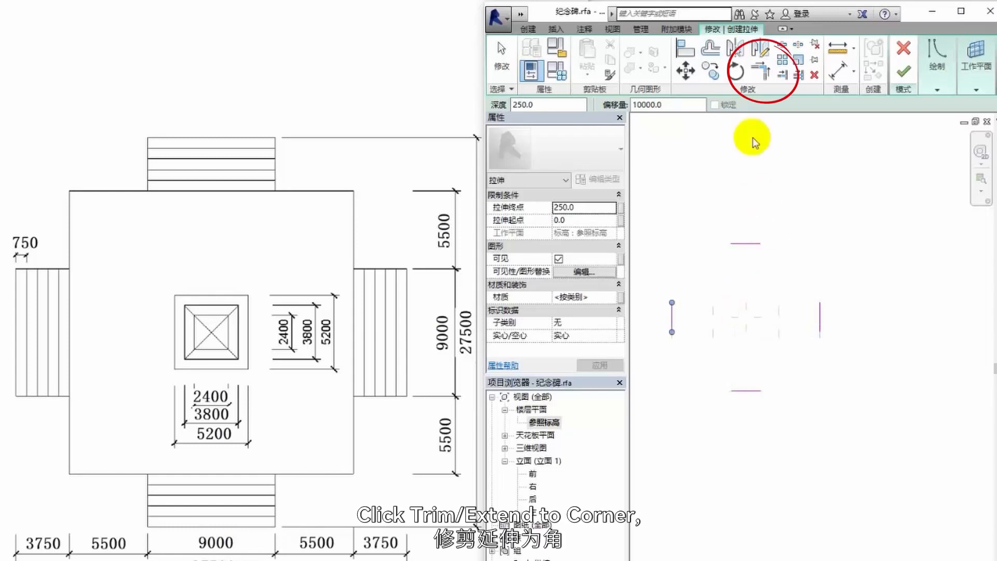
# - Trim or extend the four offset sketch lines to corners so they form the base's square outline
pyautogui.click(760, 72)
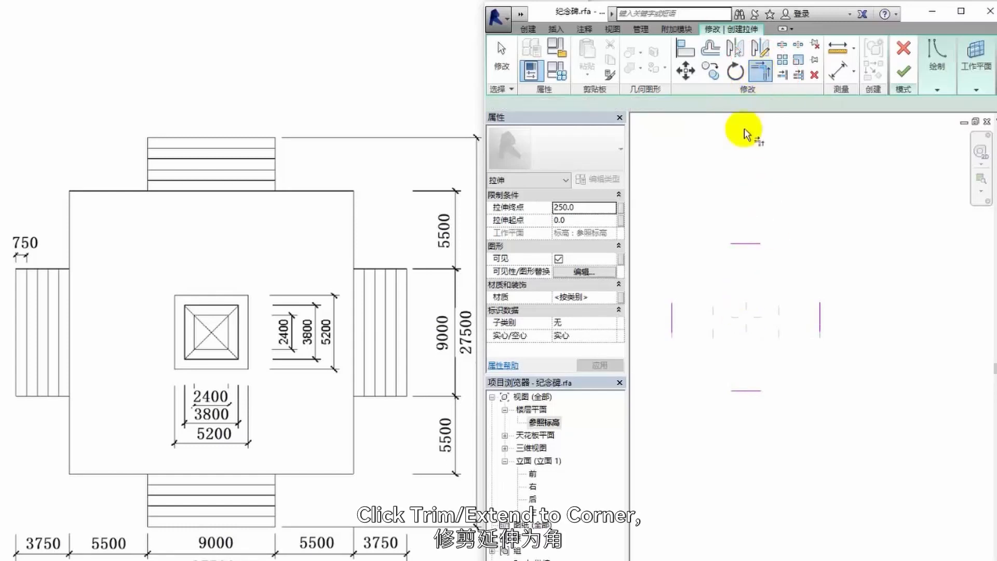
pyautogui.click(737, 243)
pyautogui.click(673, 318)
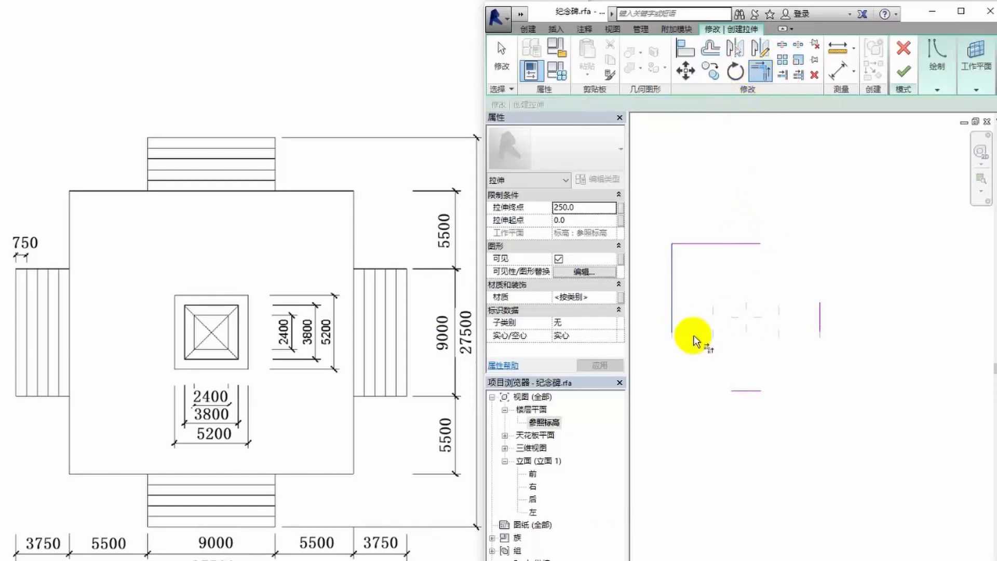
pyautogui.click(743, 393)
pyautogui.click(821, 324)
pyautogui.click(759, 243)
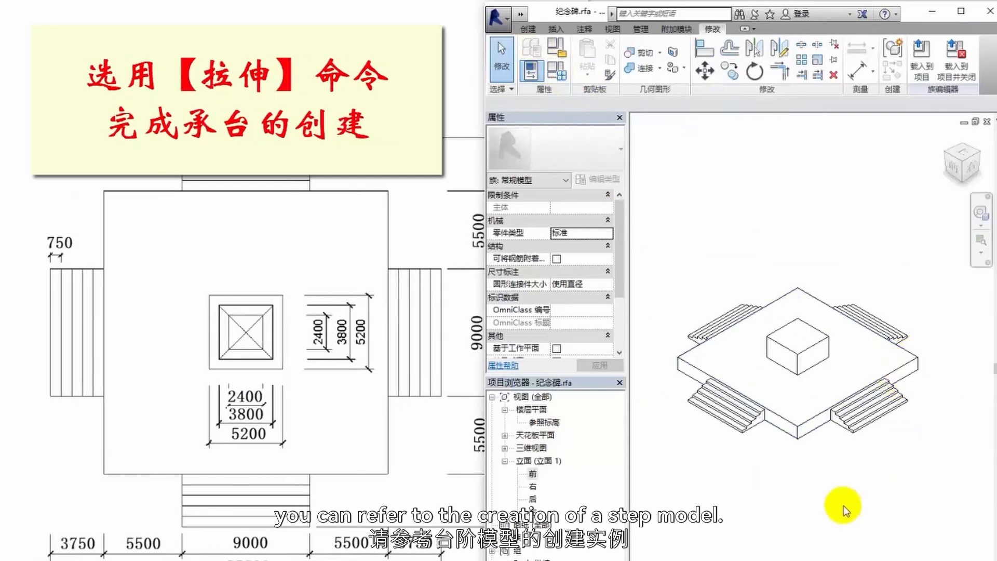
# - In the front elevation, select the bottom platform and the four step extrusions and assign them the 大理石 material
pyautogui.moveTo(842, 494); pyautogui.dragTo(820, 555, button='middle')
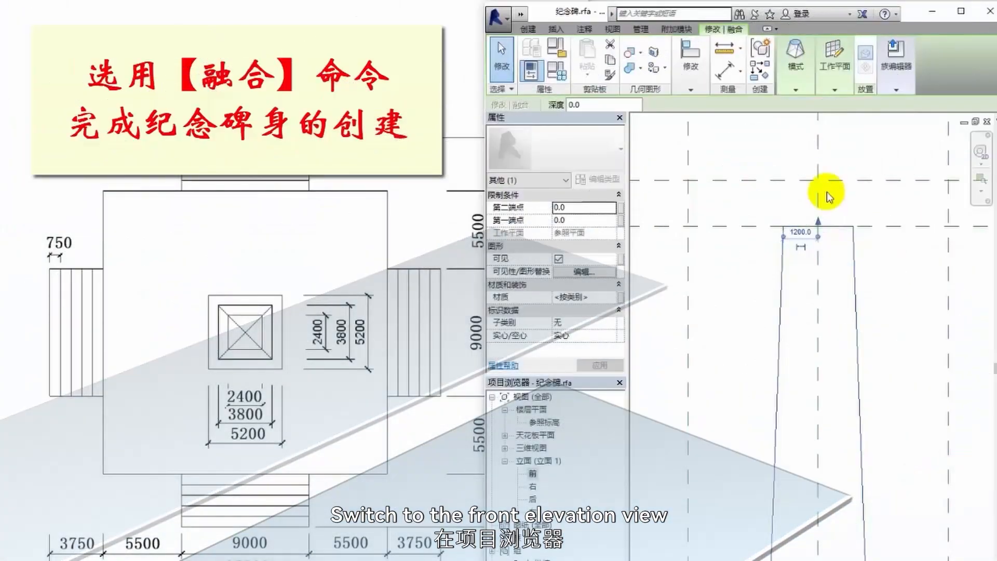
pyautogui.scroll(-2, 797, 222)
pyautogui.scroll(-3, 847, 356)
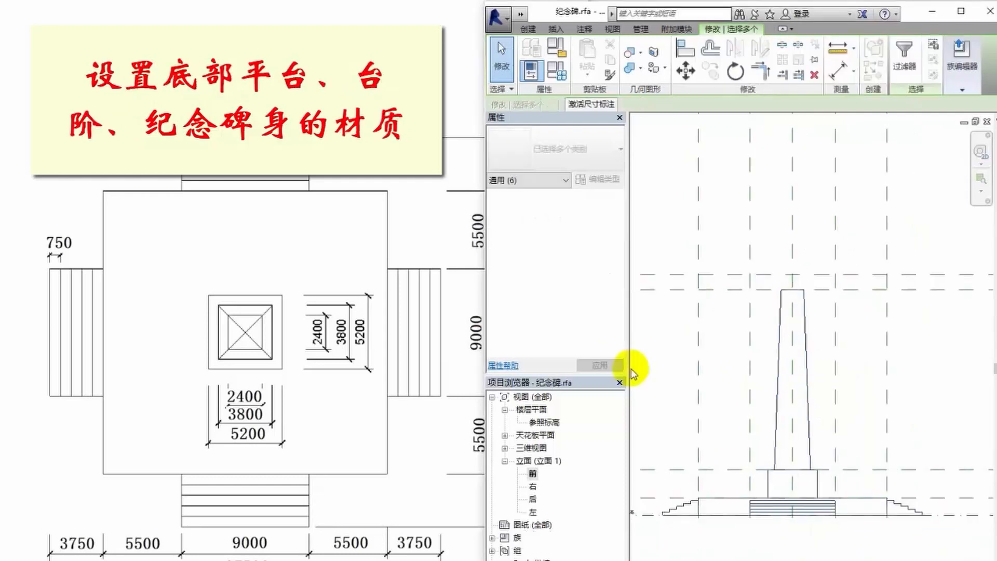
pyautogui.click(904, 57)
pyautogui.click(628, 273)
pyautogui.click(713, 422)
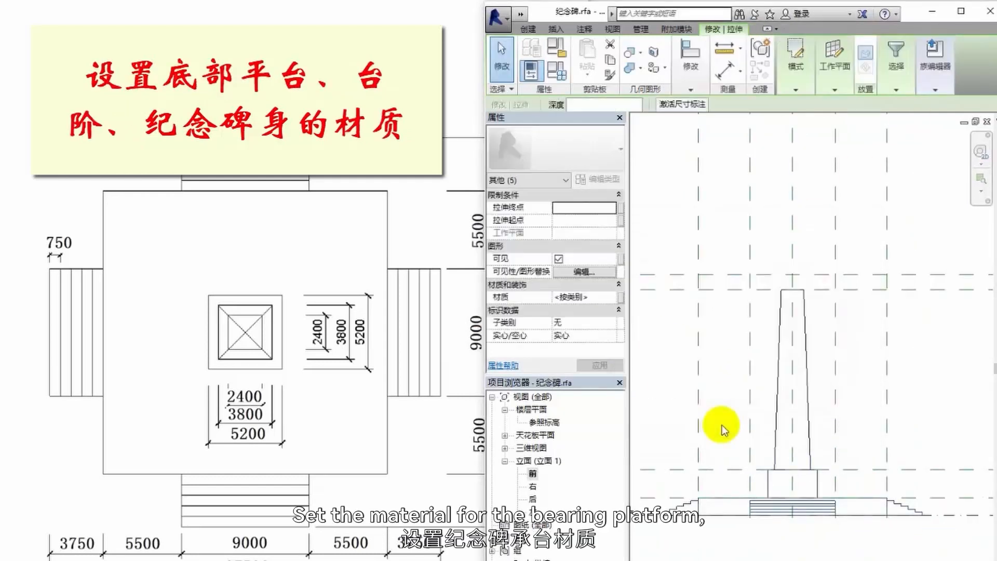
pyautogui.click(602, 294)
# - For the bearing block under the monument body, duplicate the 大理石 material and name the copy 花岗石
pyautogui.click(617, 297)
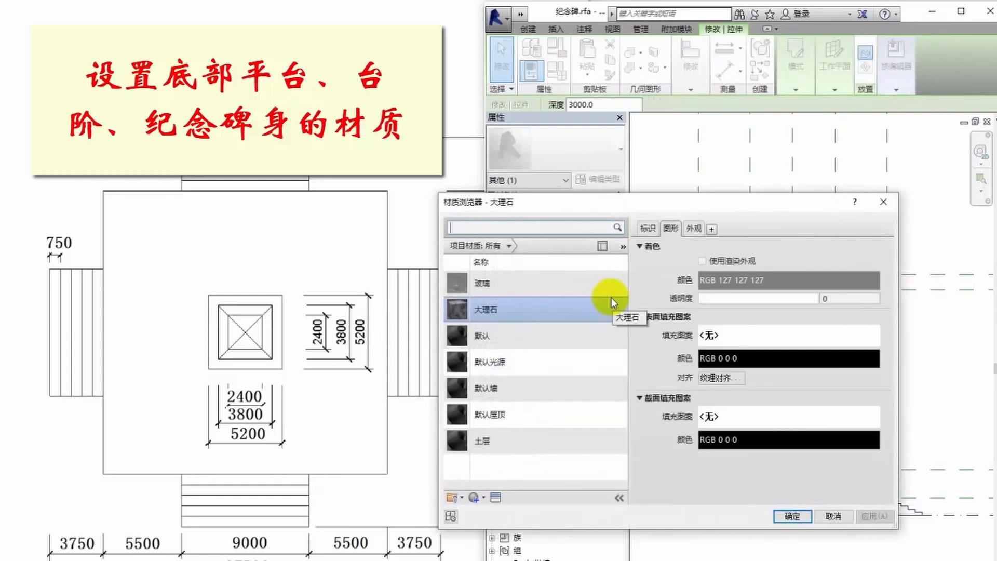
pyautogui.rightClick(527, 311)
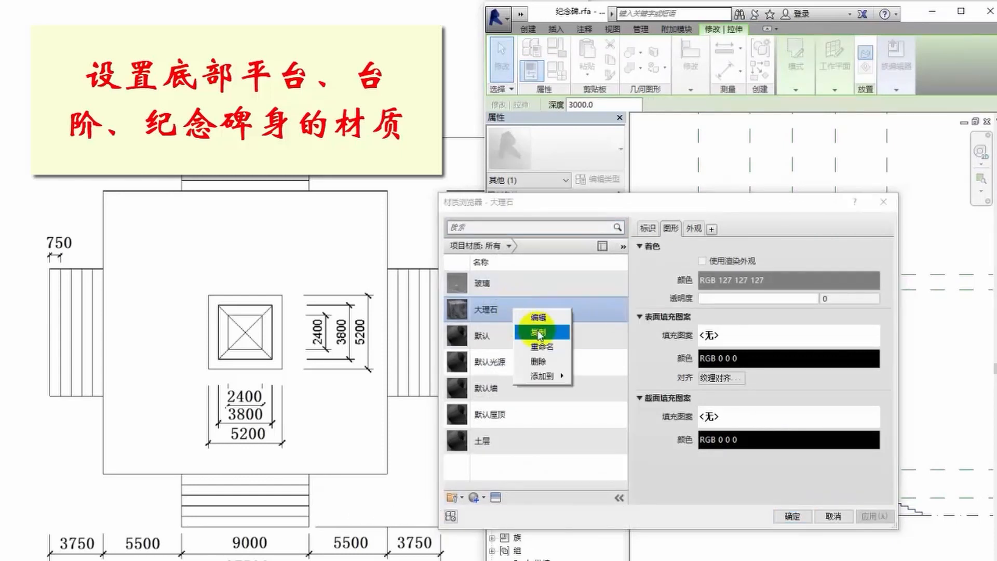
pyautogui.click(543, 332)
pyautogui.write('花岗石')
pyautogui.press('Return')
# - Give the new 花岗石 material the 花岗石 physical asset and the 3 英寸方形 - 白色 appearance, and apply it to the bearing block
pyautogui.click(505, 337)
pyautogui.click(496, 497)
pyautogui.click(286, 259)
pyautogui.write('huag花岗石')
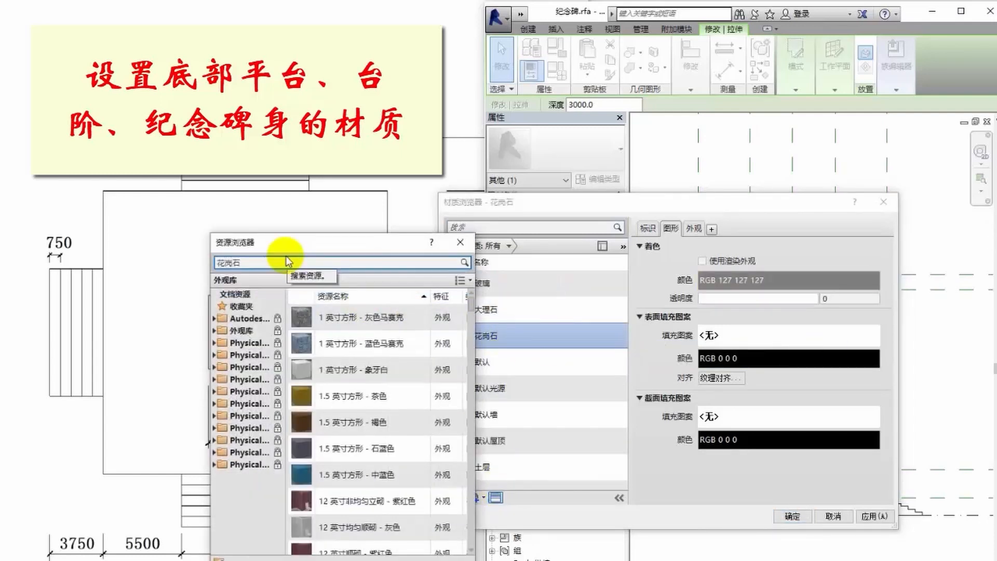
pyautogui.doubleClick(354, 341)
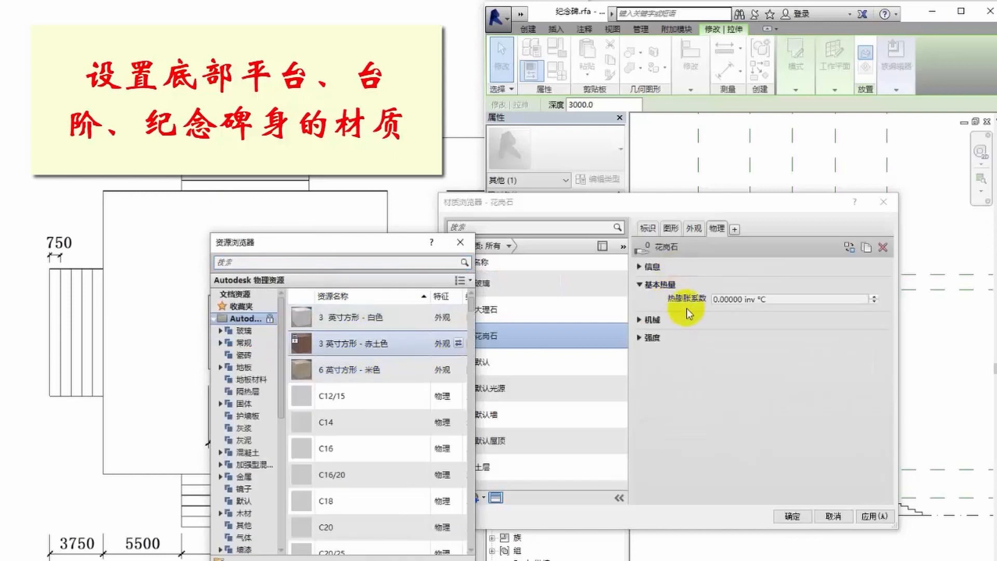
pyautogui.click(701, 231)
pyautogui.doubleClick(389, 319)
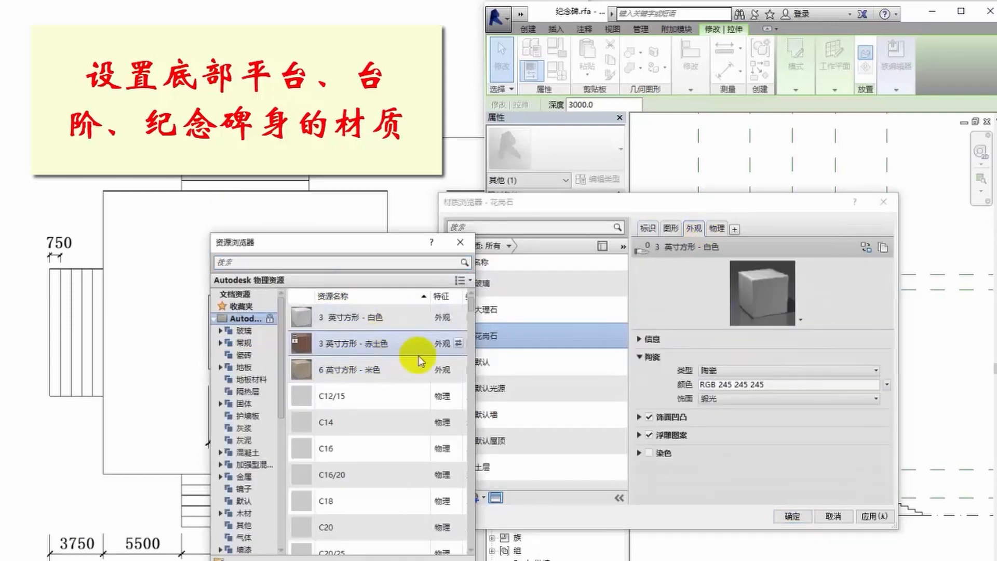
pyautogui.click(792, 516)
# - Set the material of the tapered monument body to 花岗石
pyautogui.click(790, 409)
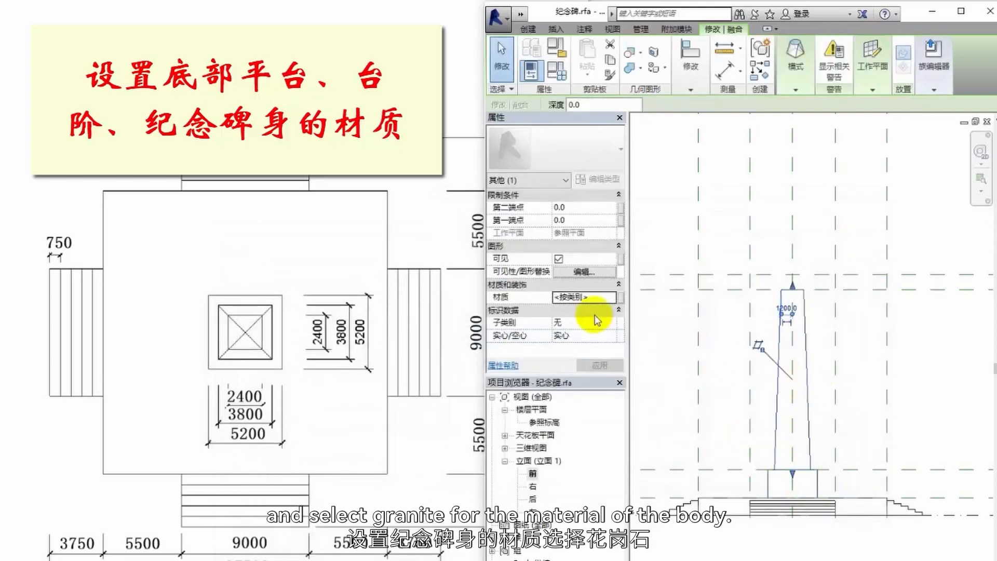
pyautogui.click(611, 298)
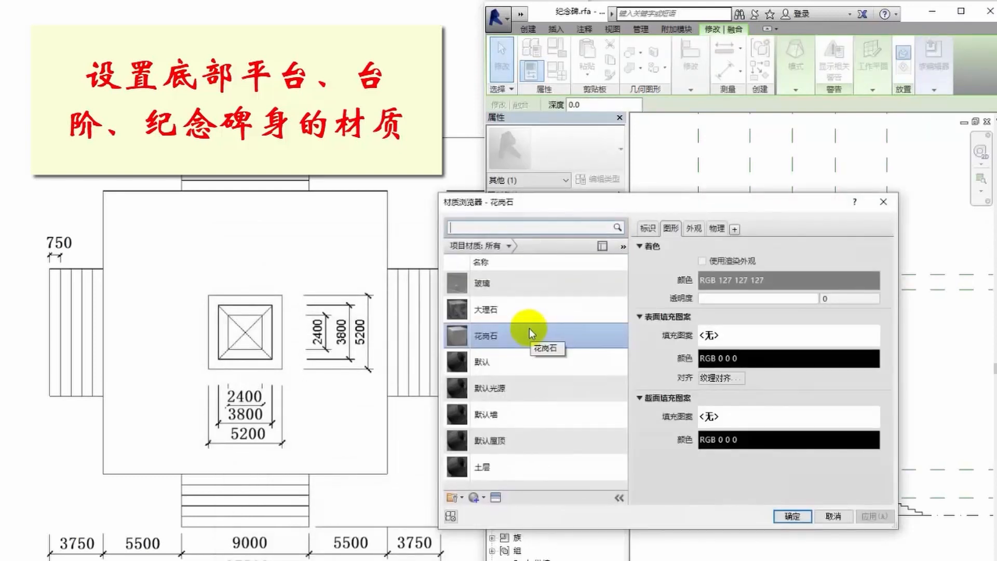
pyautogui.press('Return')
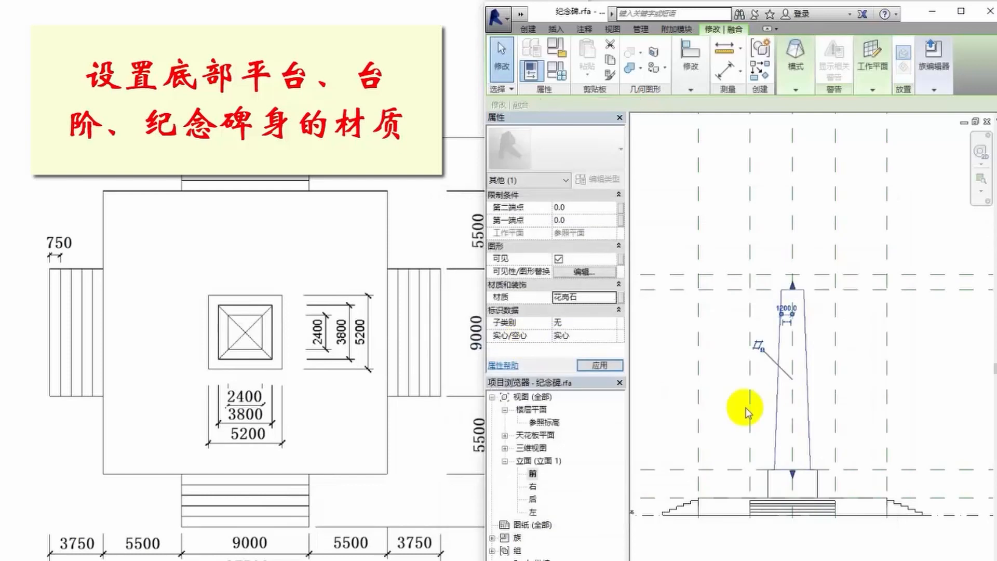
# - Open the default 3D view and change its visual style to display the model's materials
pyautogui.click(521, 15)
pyautogui.click(700, 35)
pyautogui.click(683, 560)
pyautogui.click(683, 487)
pyautogui.click(780, 490)
# - Finish the triangular profile above the monument body and complete the solid sweep that forms the pointed top
pyautogui.scroll(2, 781, 492)
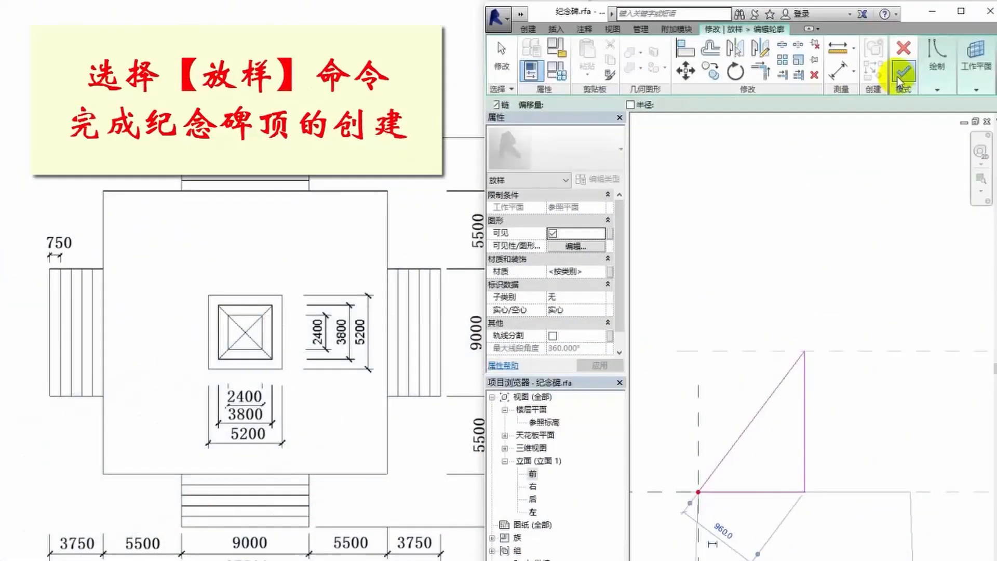
pyautogui.click(901, 78)
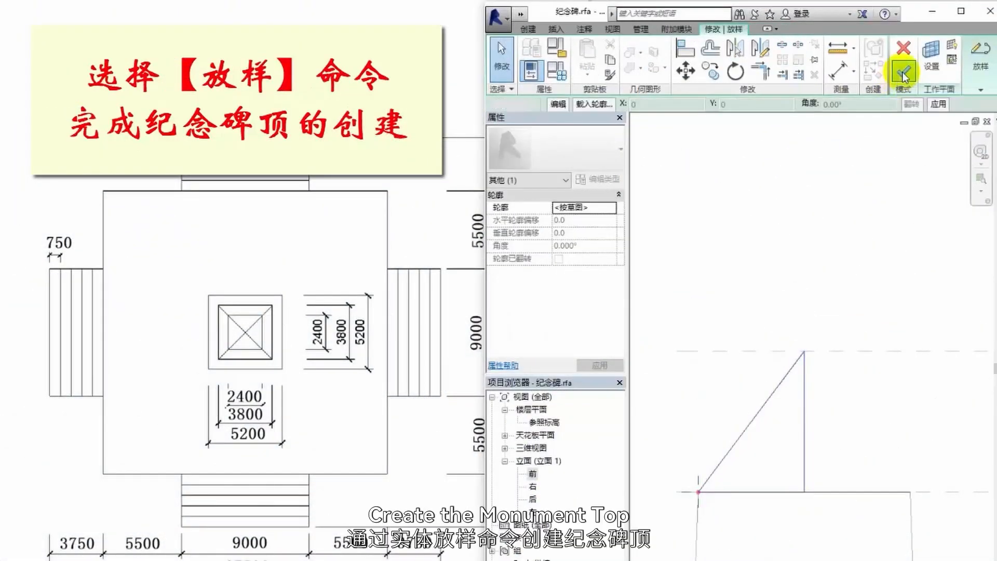
pyautogui.moveTo(904, 78)
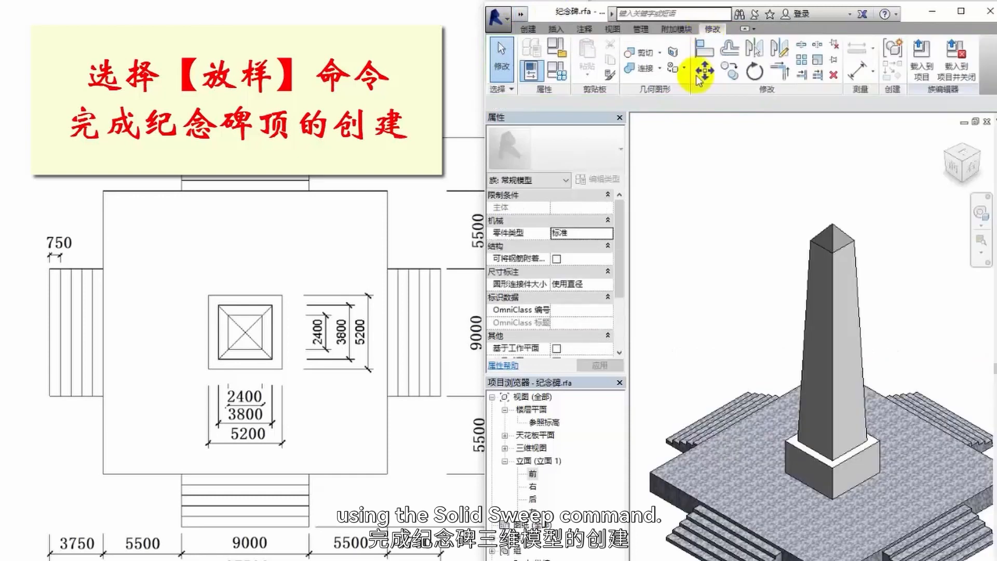
# - Select the pyramid-shaped monument top in the 3D view and set its material to 花岗石
pyautogui.click(831, 236)
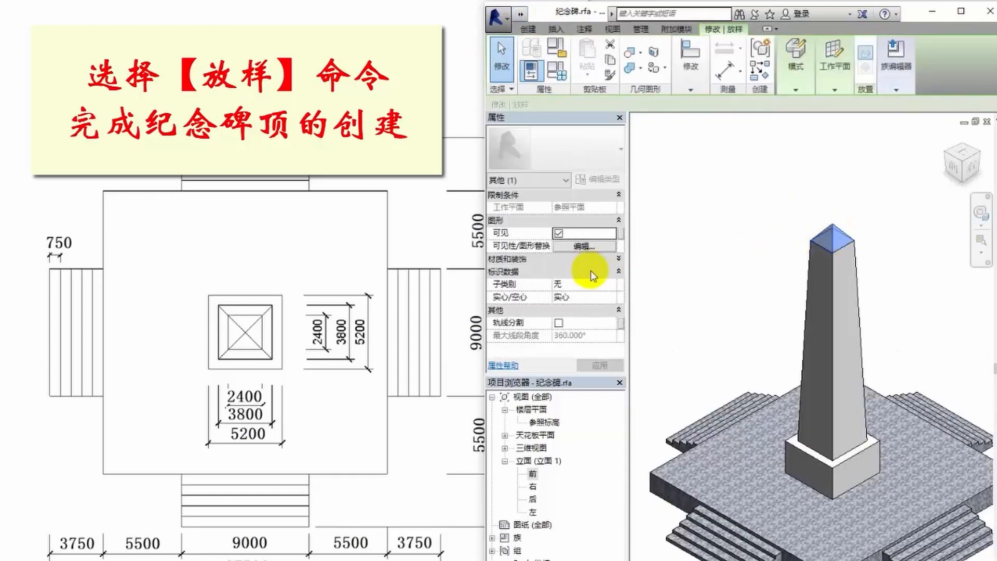
pyautogui.click(585, 259)
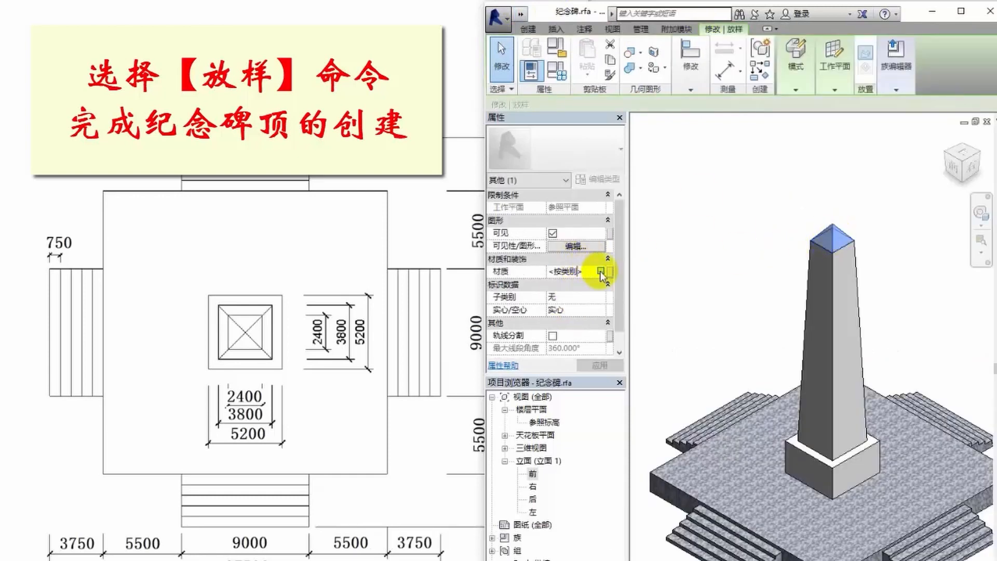
pyautogui.click(604, 271)
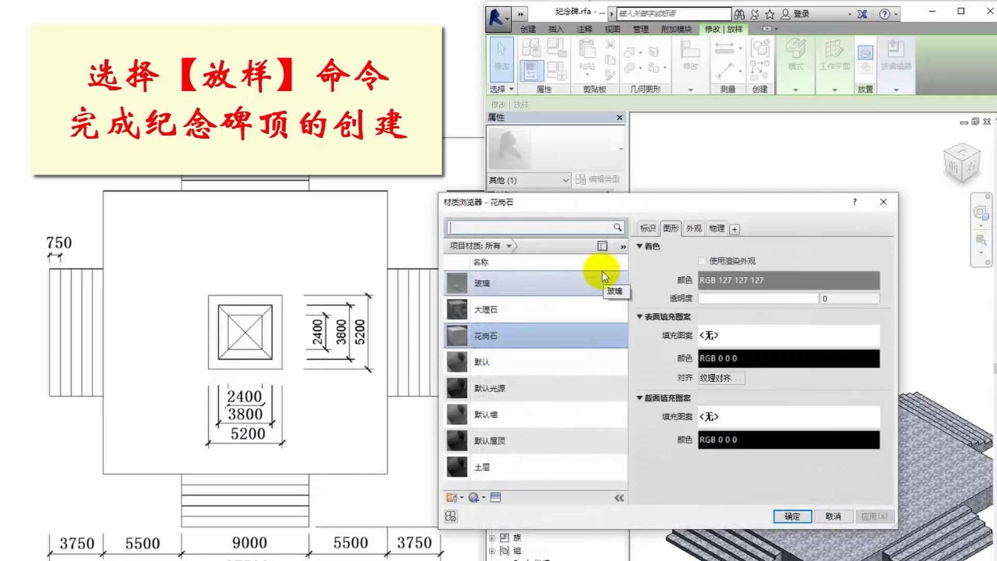
pyautogui.doubleClick(519, 335)
pyautogui.click(747, 230)
pyautogui.scroll(-1, 725, 234)
pyautogui.moveTo(695, 258); pyautogui.dragTo(728, 254, button='middle')
pyautogui.scroll(-2, 738, 264)
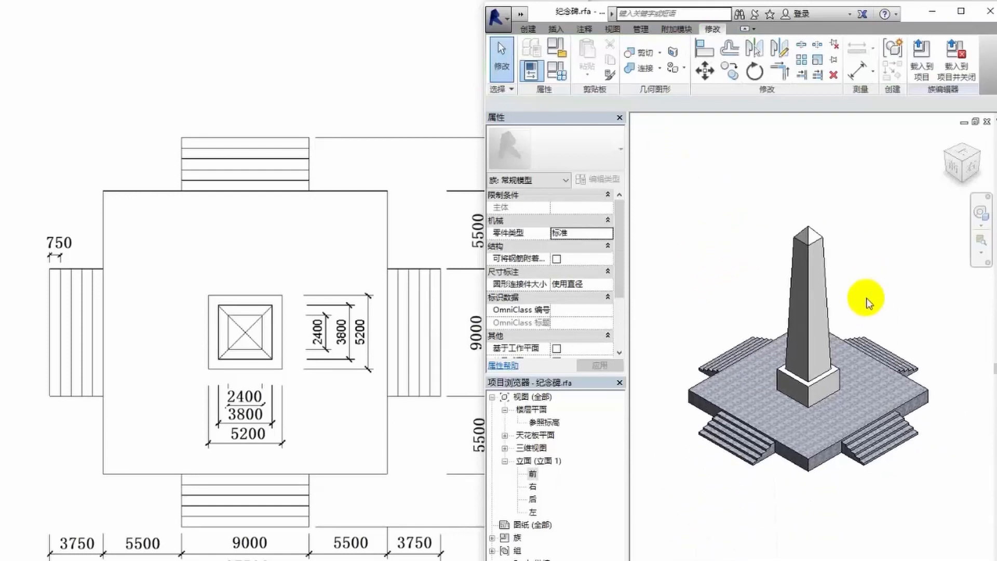